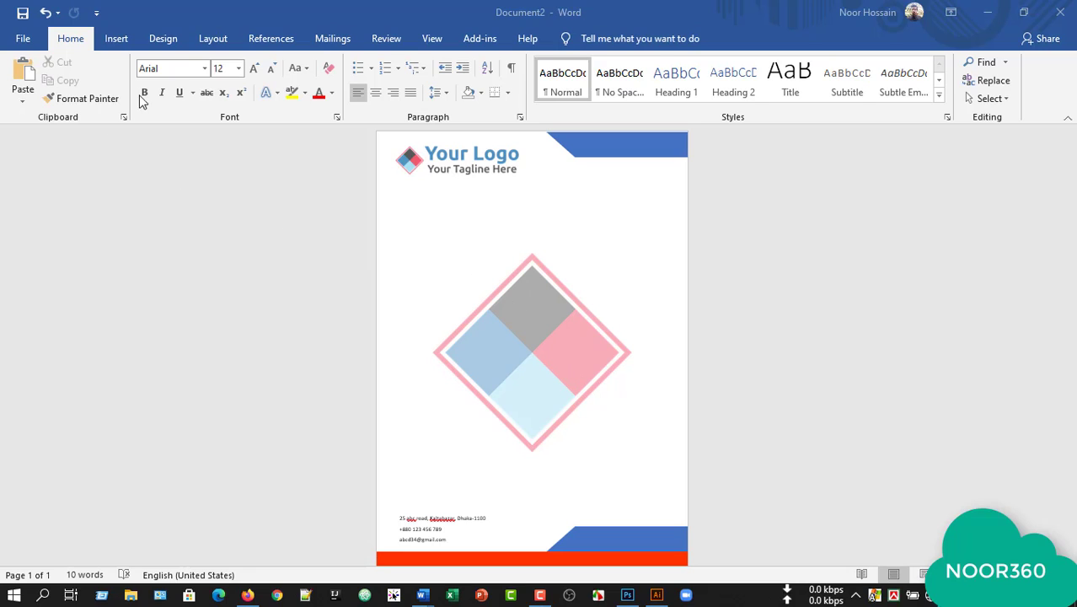
Step: Create a new blank document
{"action": "left_click", "coordinate": [22, 39]}
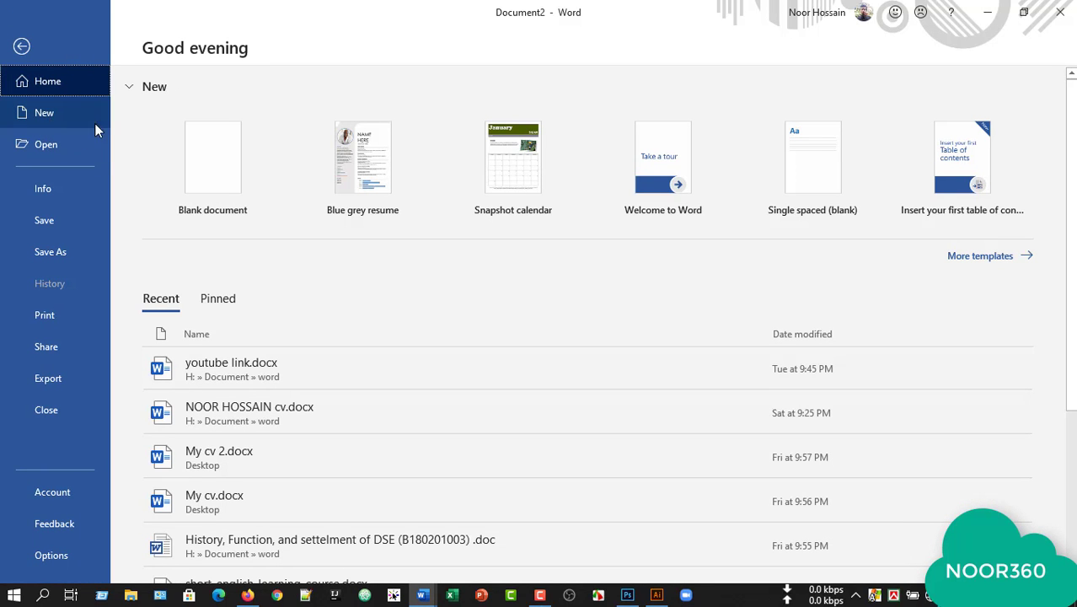
{"action": "left_click", "coordinate": [65, 118]}
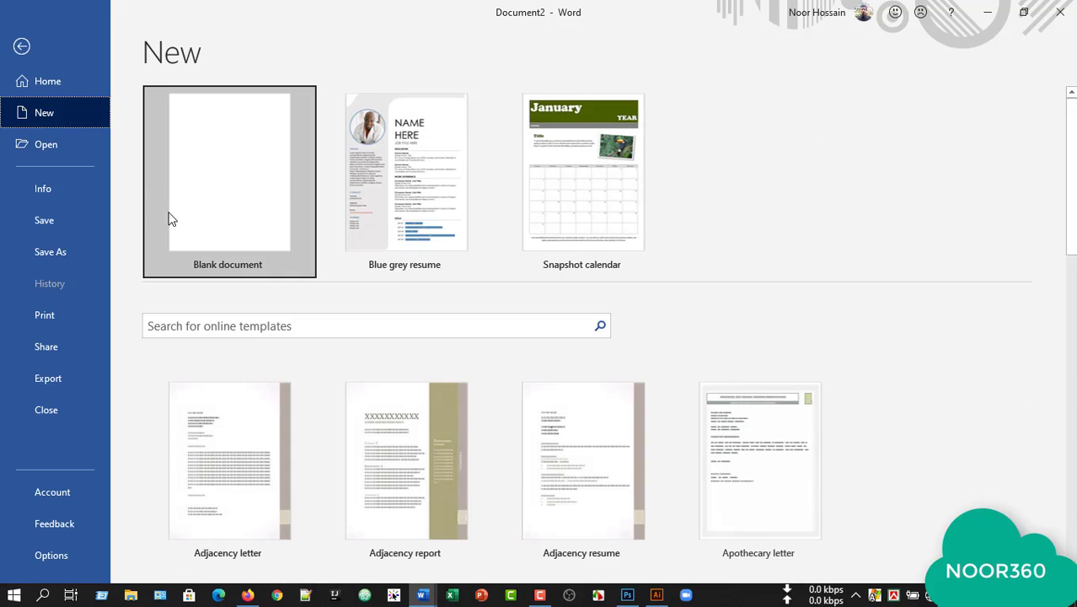
{"action": "left_click", "coordinate": [224, 185]}
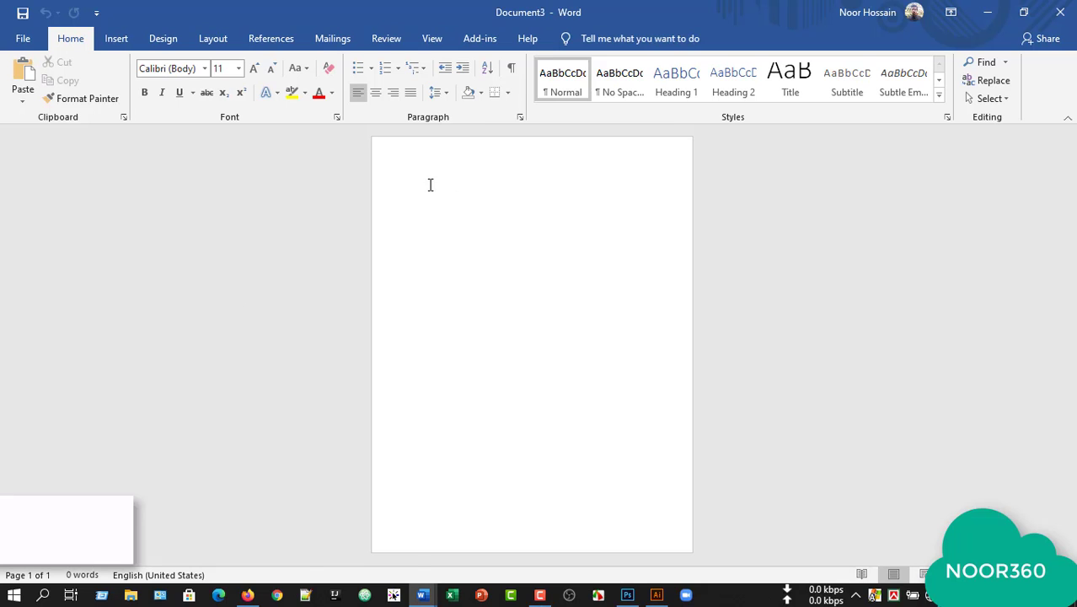
Step: Set the top, bottom, left and right page margins to 0.5 inch in the page setup
{"action": "left_click", "coordinate": [214, 37]}
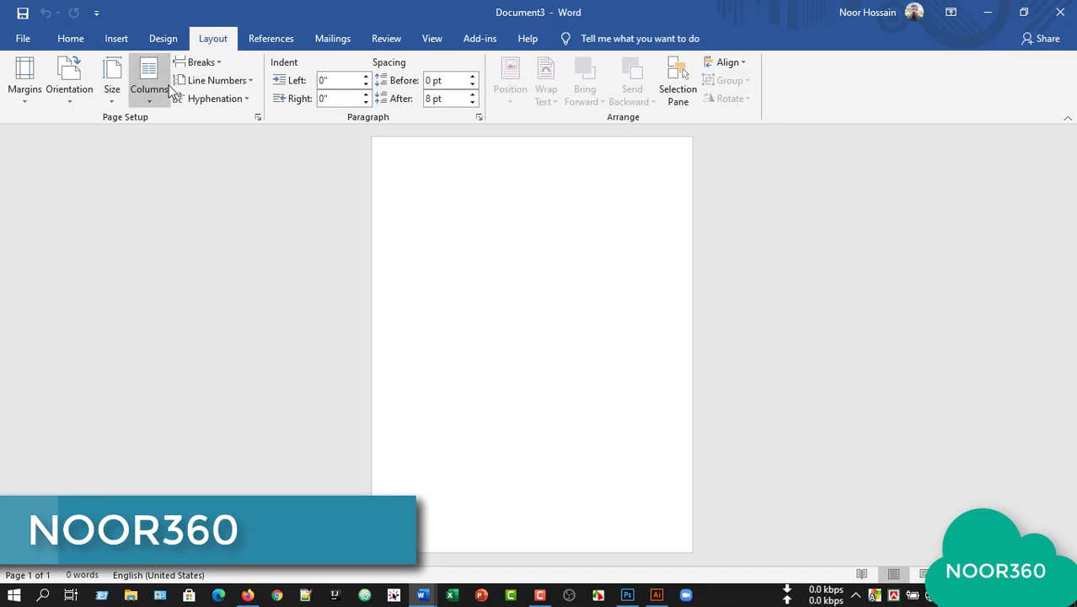
{"action": "left_click", "coordinate": [258, 118]}
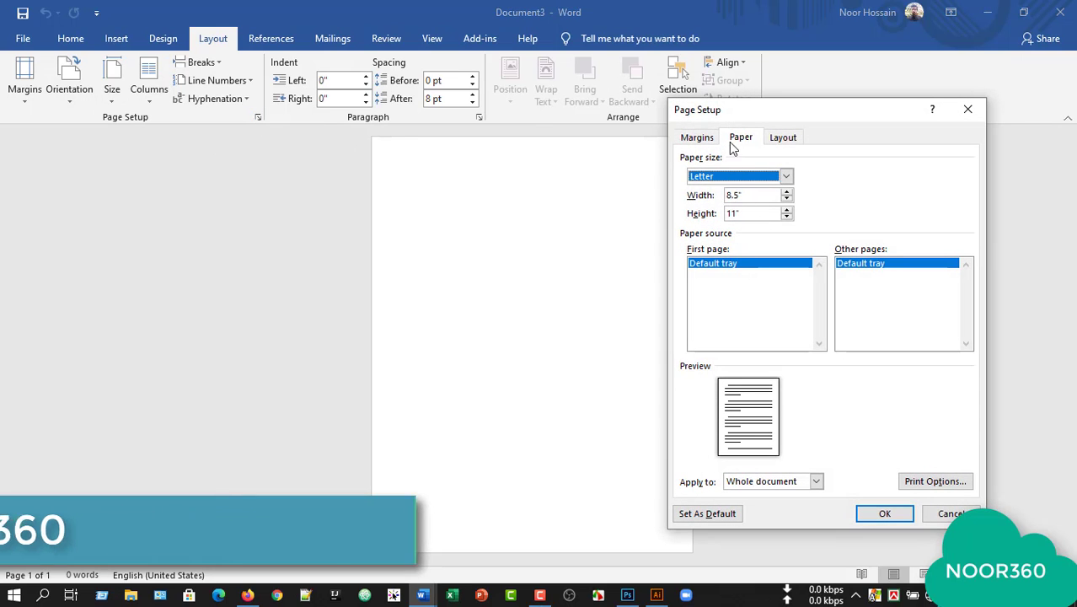
{"action": "left_click", "coordinate": [703, 138]}
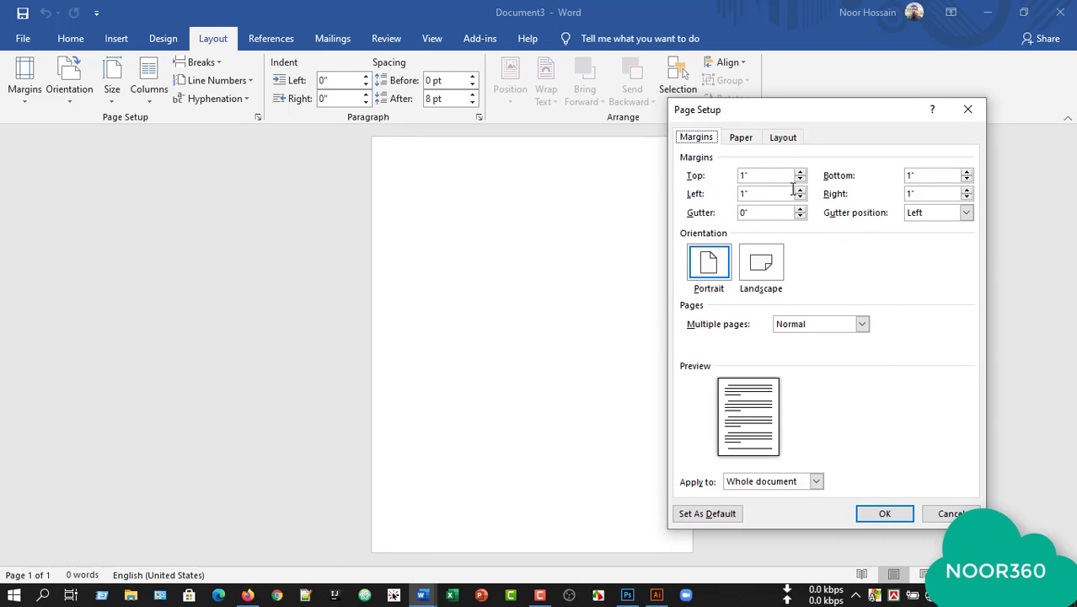
{"action": "left_click_drag", "start_coordinate": [751, 176], "coordinate": [677, 179]}
{"action": "type", "text": ".5"}
{"action": "key", "text": "Tab"}
{"action": "type", "text": ".5"}
{"action": "key", "text": "Tab"}
{"action": "type", "text": ".5"}
{"action": "key", "text": "Tab"}
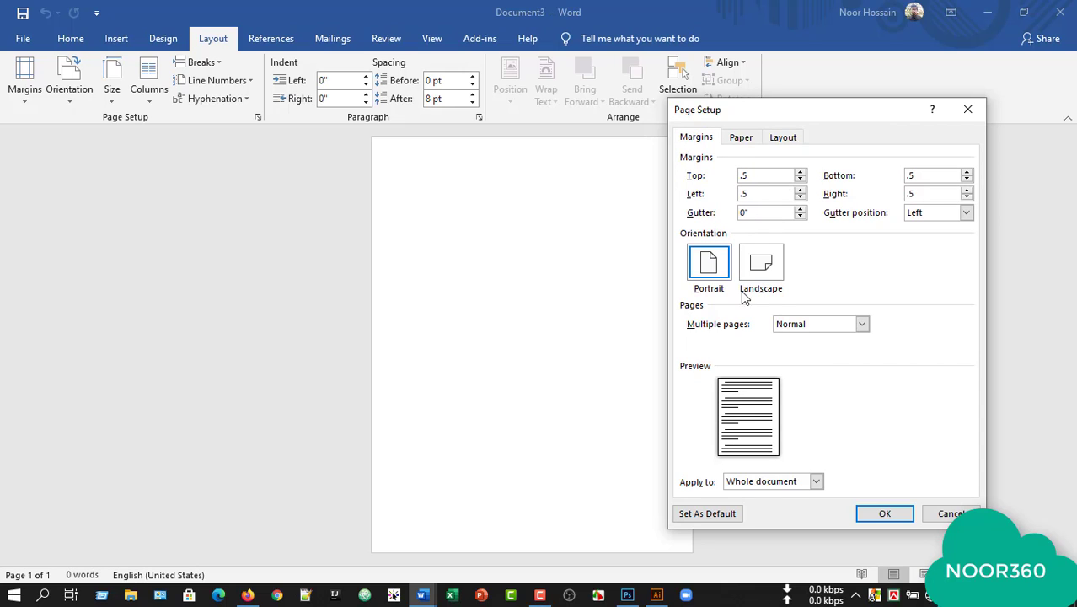
Step: Set the paper size to A4, apply the page setup, and set the paragraph spacing after to 0 pt
{"action": "left_click", "coordinate": [743, 140]}
{"action": "left_click", "coordinate": [787, 176]}
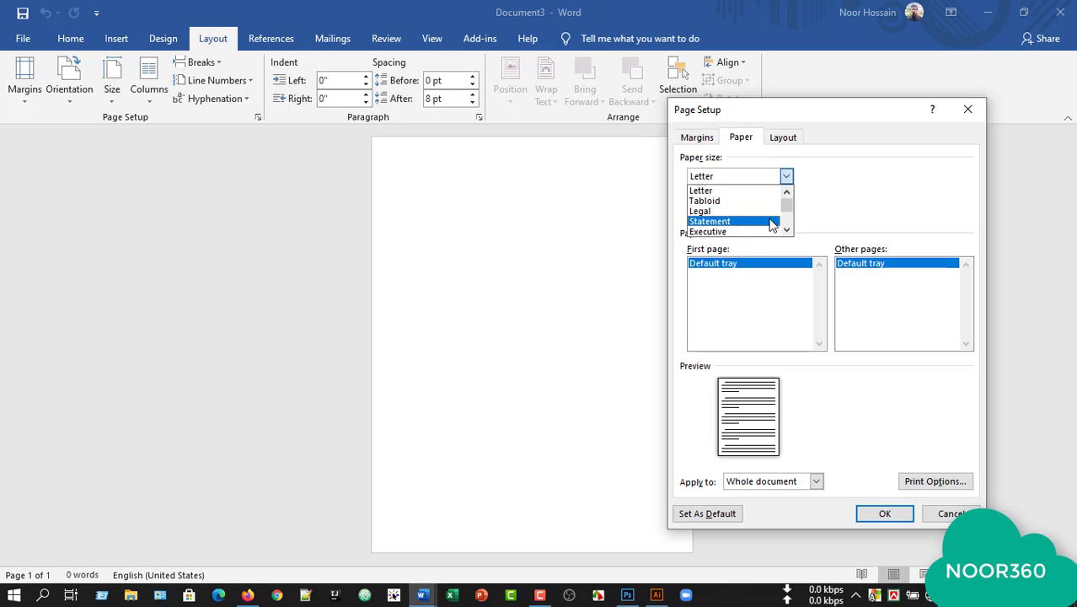
{"action": "scroll", "coordinate": [742, 215], "scroll_direction": "down", "scroll_amount": 1}
{"action": "left_click", "coordinate": [712, 221]}
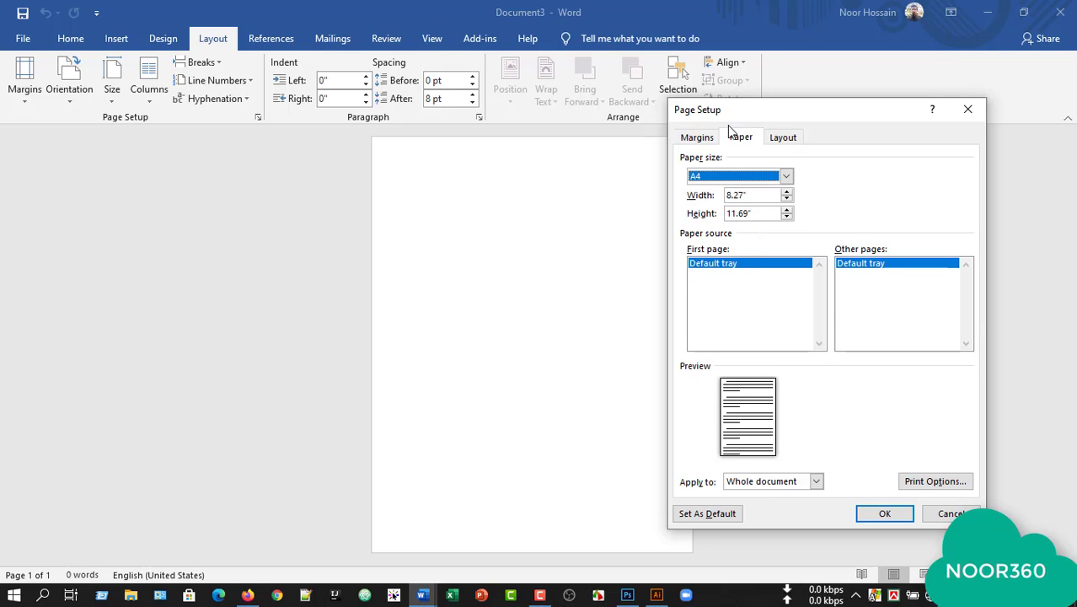
{"action": "left_click", "coordinate": [697, 137]}
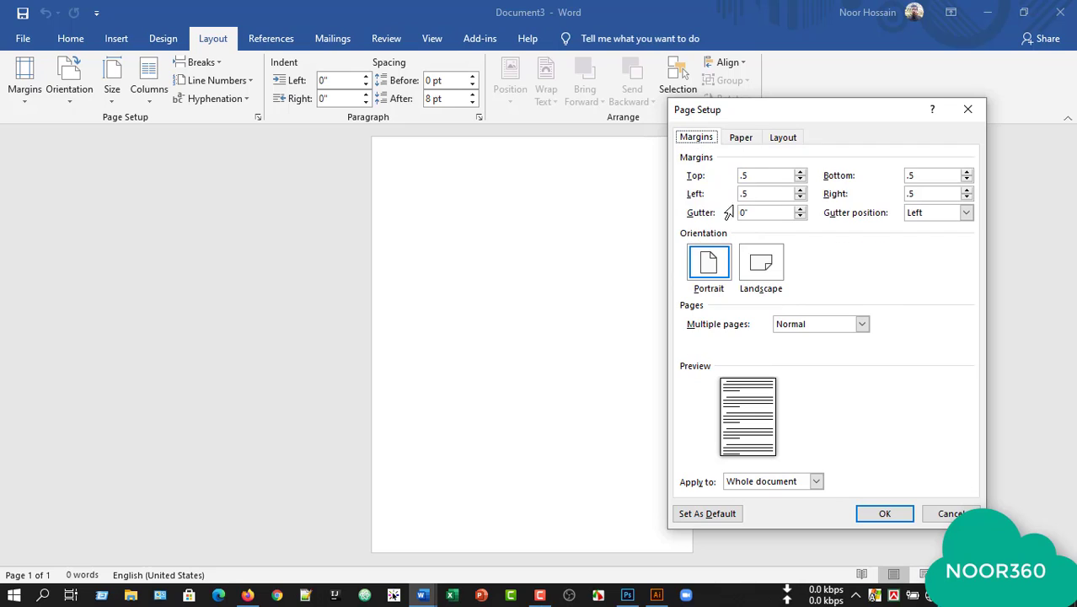
{"action": "left_click", "coordinate": [885, 514]}
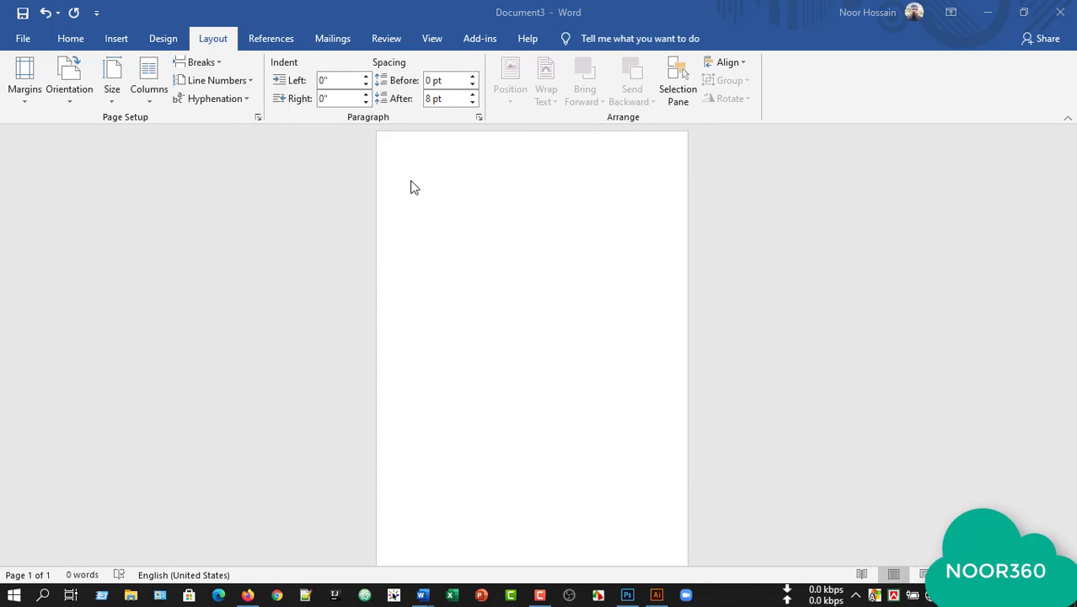
{"action": "left_click", "coordinate": [472, 102]}
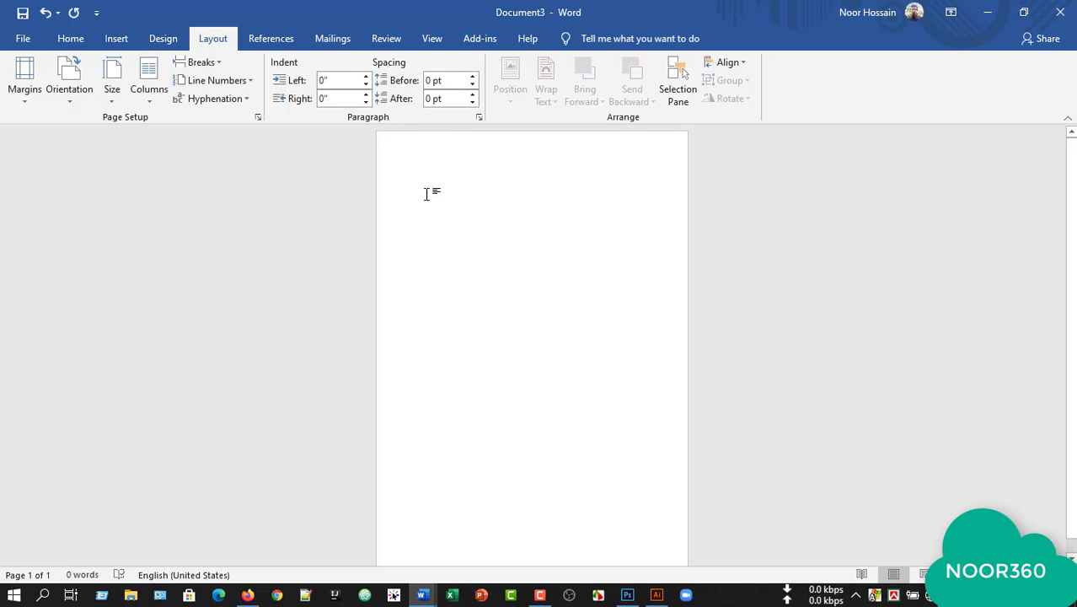
Step: Insert the picture "sample logo.png" from the Graphic Design (D:) drive
{"action": "left_click", "coordinate": [109, 42]}
{"action": "left_click", "coordinate": [159, 103]}
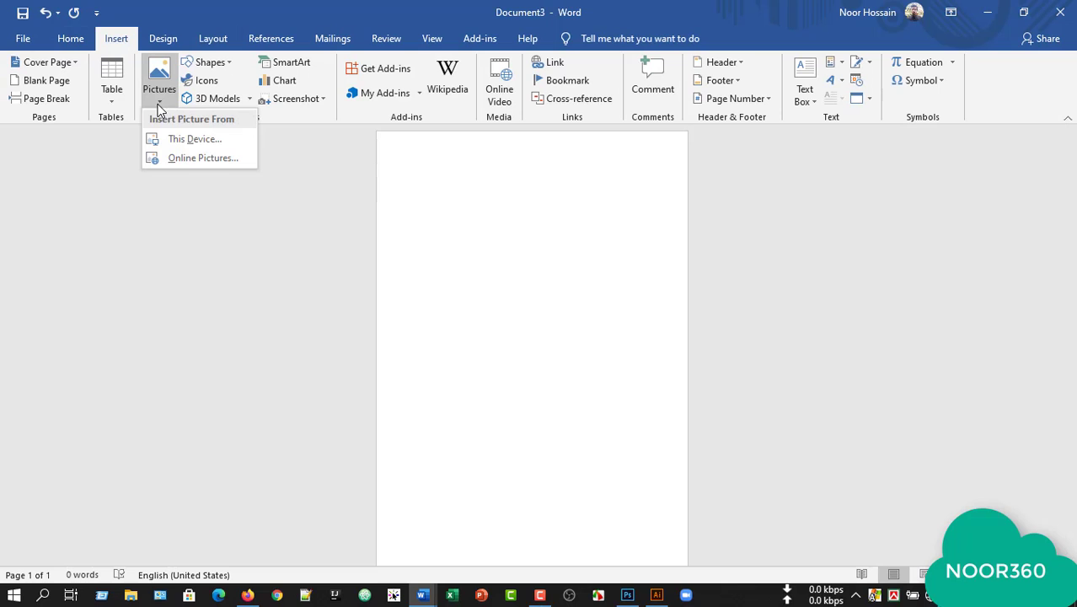
{"action": "left_click", "coordinate": [190, 143]}
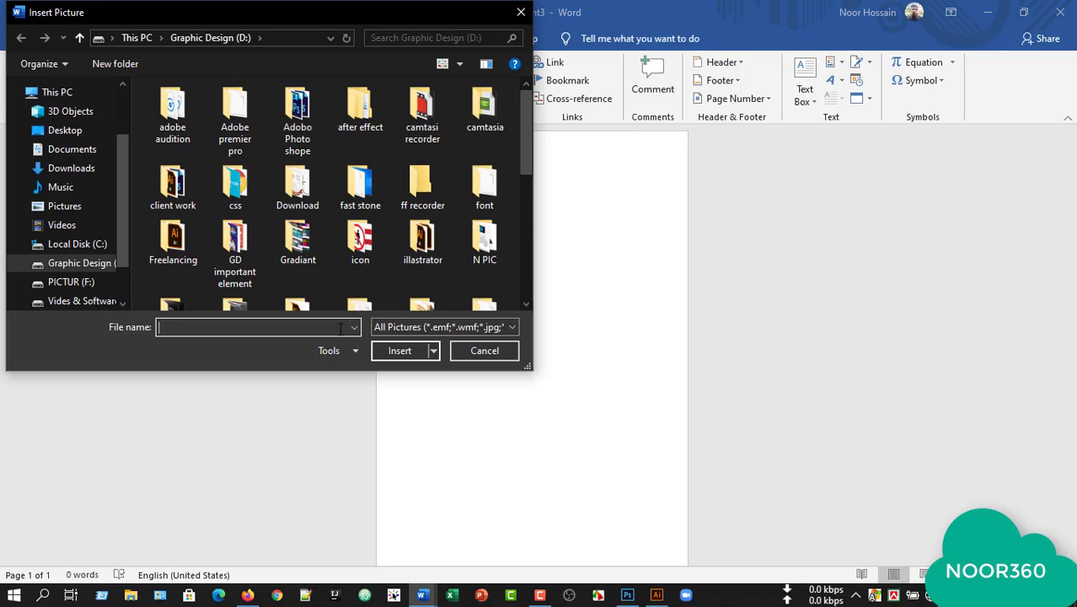
{"action": "scroll", "coordinate": [328, 255], "scroll_direction": "down", "scroll_amount": 3}
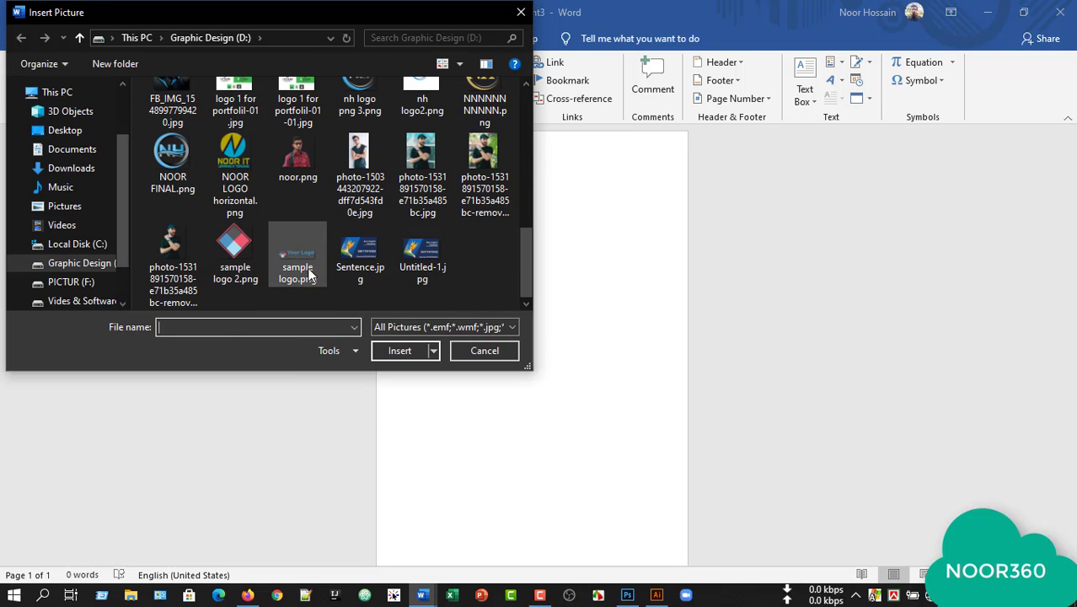
{"action": "left_click", "coordinate": [296, 272]}
{"action": "left_click", "coordinate": [399, 349]}
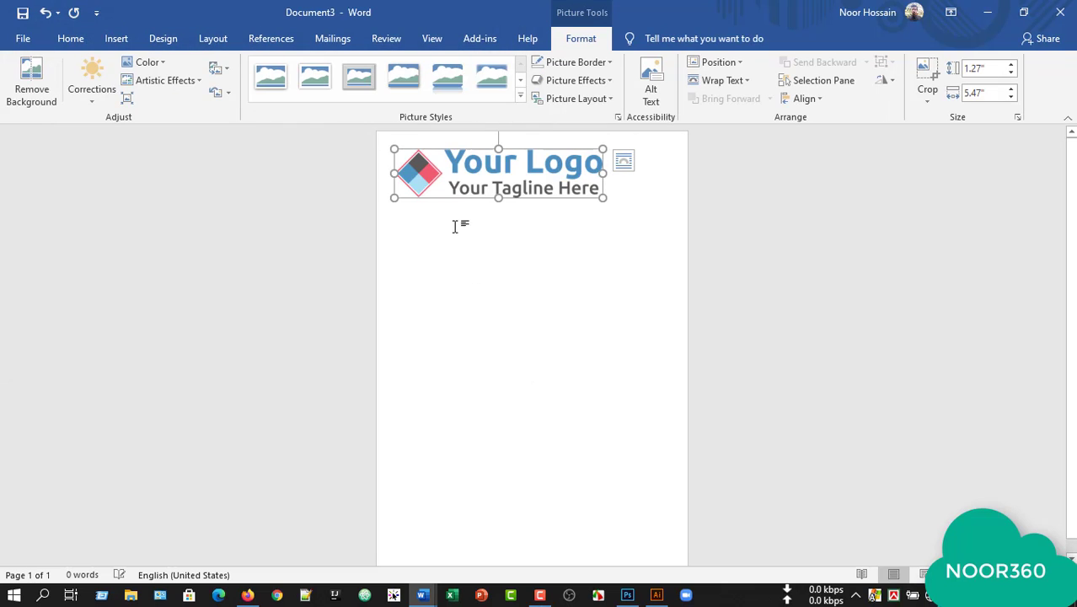
Step: Set the logo picture's text wrapping to In Front of Text
{"action": "right_click", "coordinate": [536, 166]}
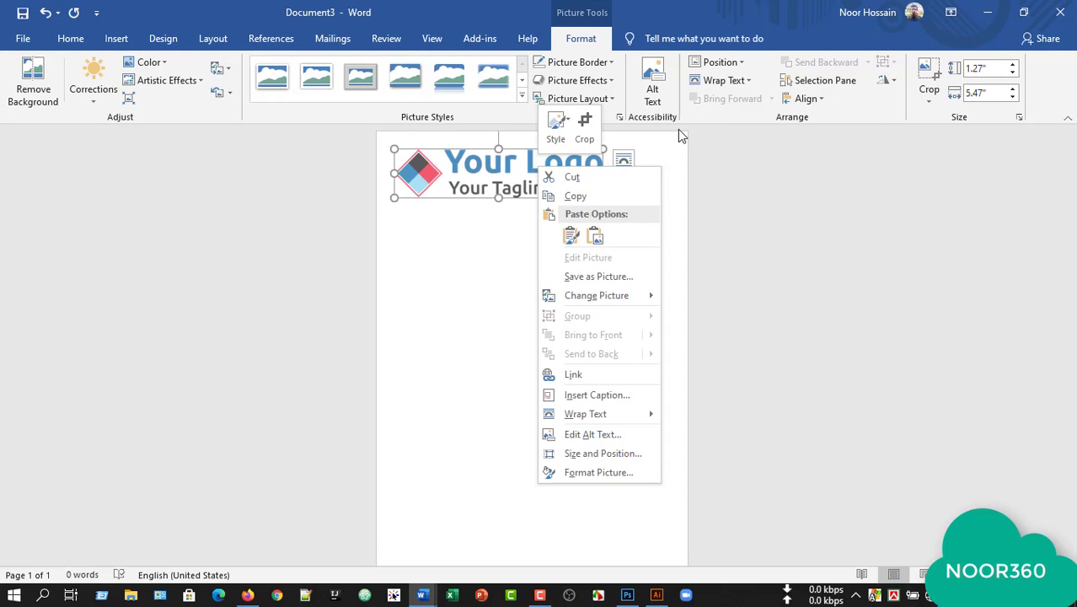
{"action": "left_click", "coordinate": [748, 81]}
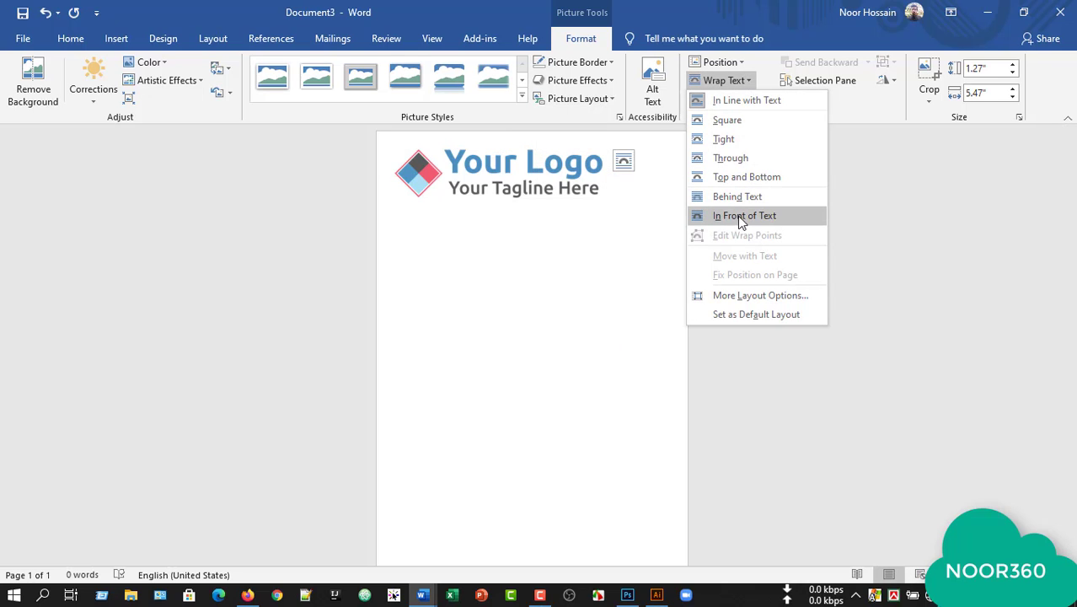
{"action": "left_click", "coordinate": [737, 217]}
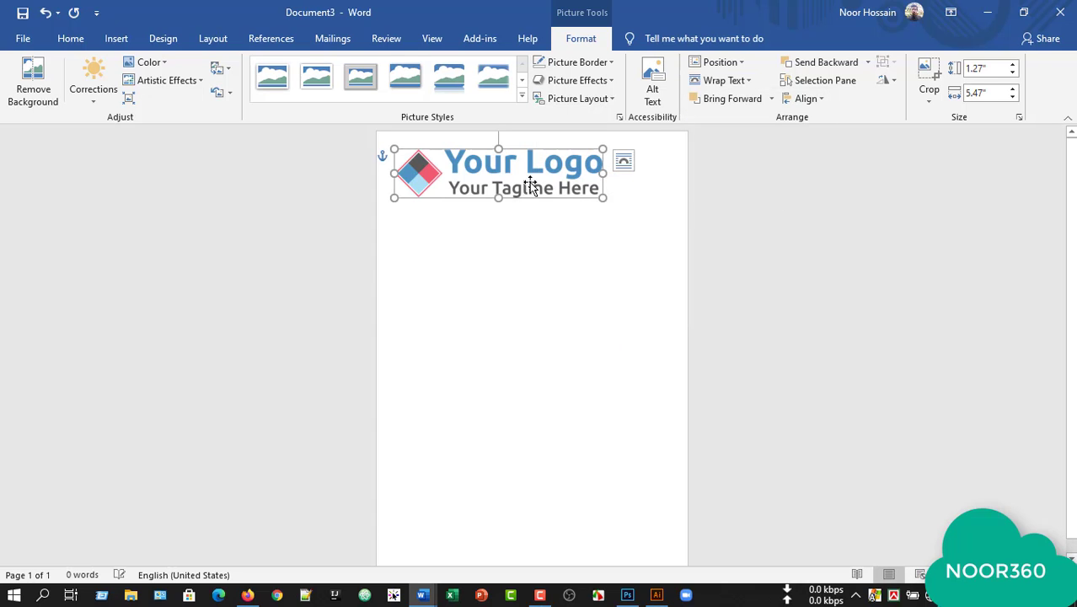
Step: Shrink the logo to about 0.75" high by 3.23" wide and position it in the page's upper-left corner
{"action": "left_click_drag", "start_coordinate": [561, 229], "coordinate": [519, 152]}
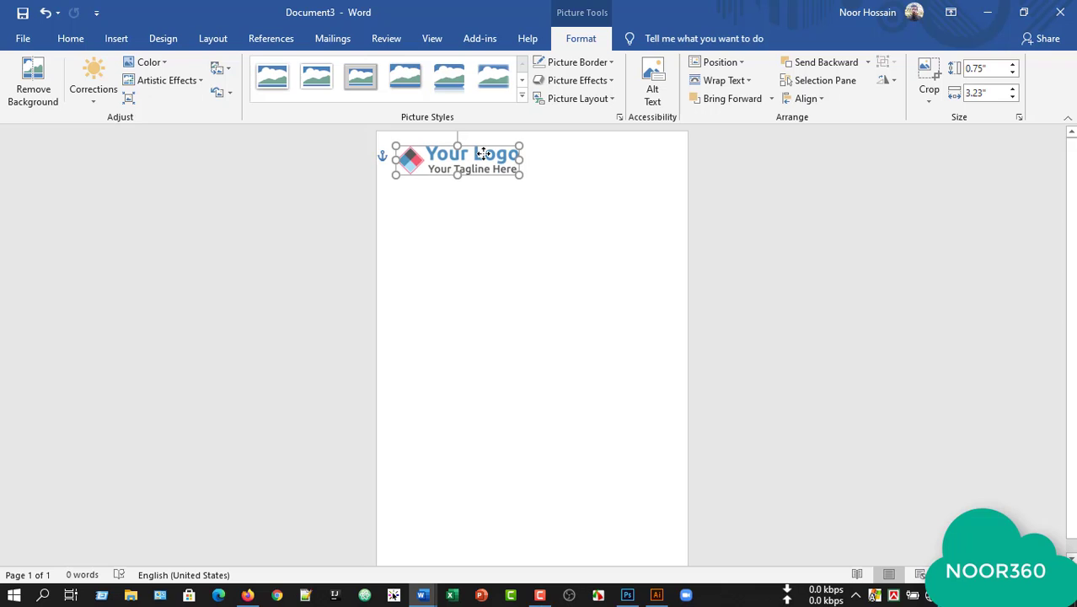
{"action": "left_click", "coordinate": [594, 270]}
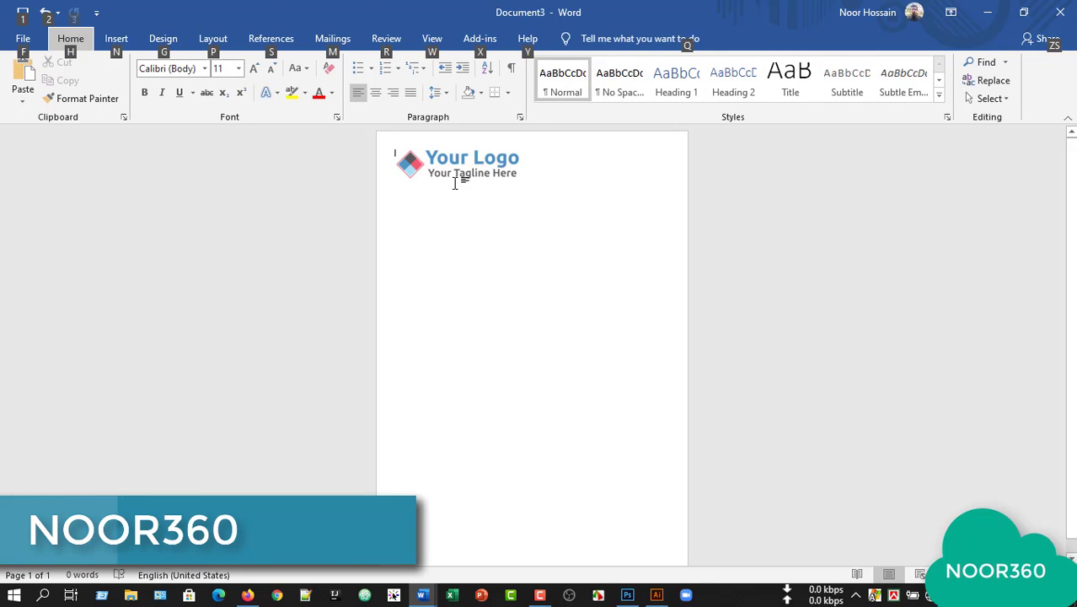
{"action": "scroll", "coordinate": [460, 180], "scroll_direction": "up", "scroll_amount": 4}
{"action": "scroll", "coordinate": [435, 177], "scroll_direction": "up", "scroll_amount": 2}
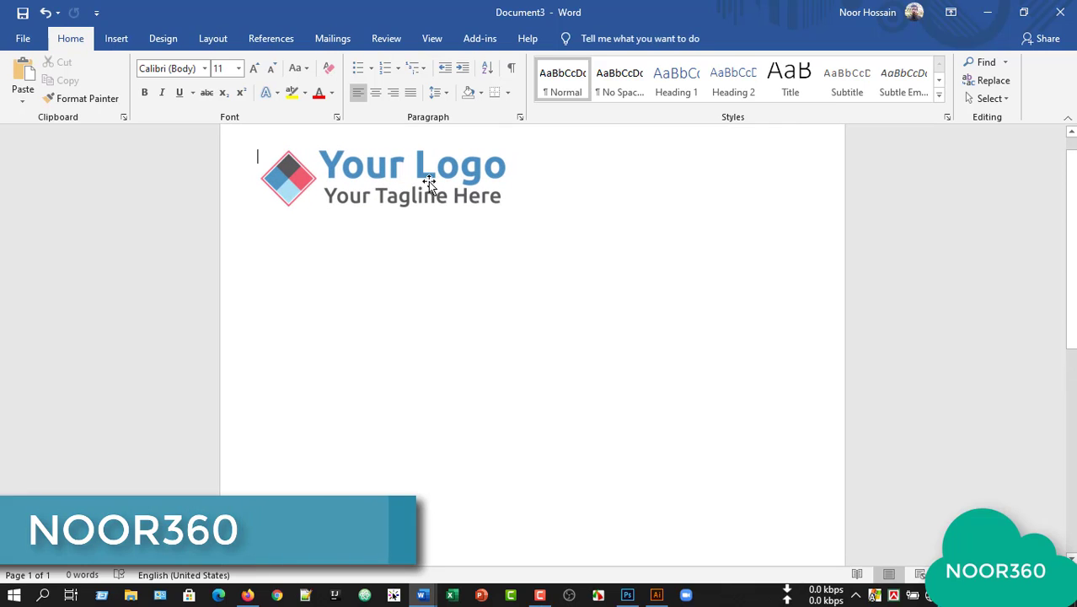
{"action": "left_click", "coordinate": [352, 197]}
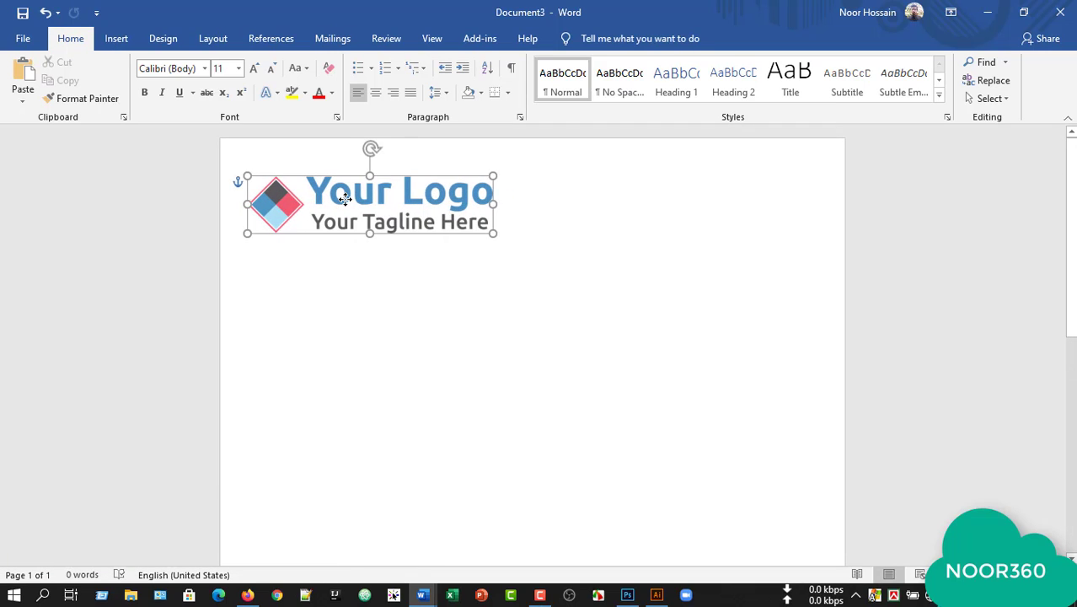
{"action": "left_click", "coordinate": [538, 318]}
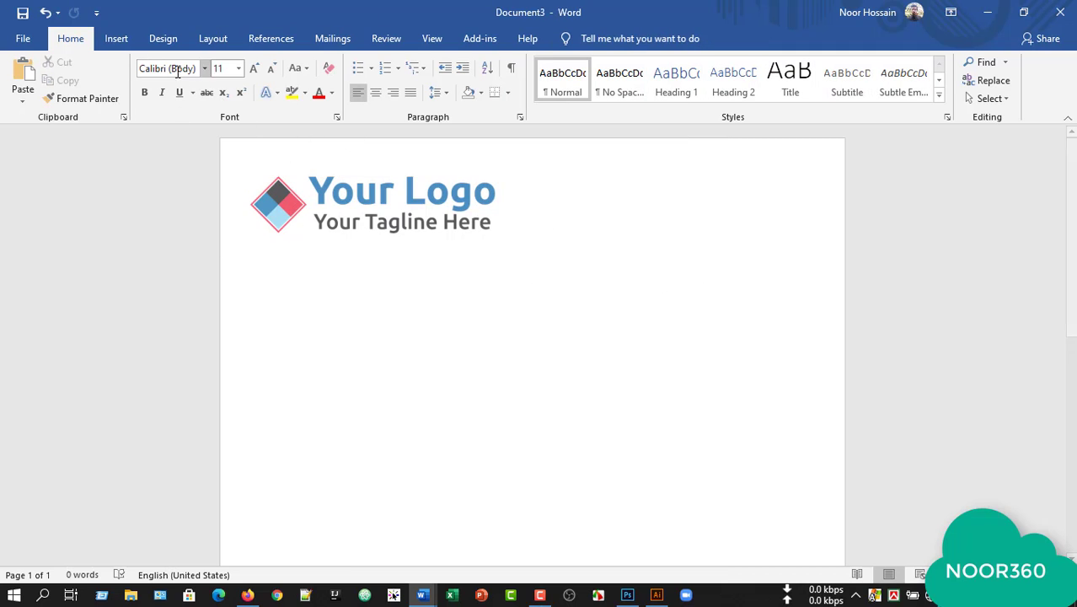
Step: Draw a Manual Input flowchart shape about 2.92" by 0.68" beside the logo and rotate it 90° counterclockwise
{"action": "left_click", "coordinate": [115, 39]}
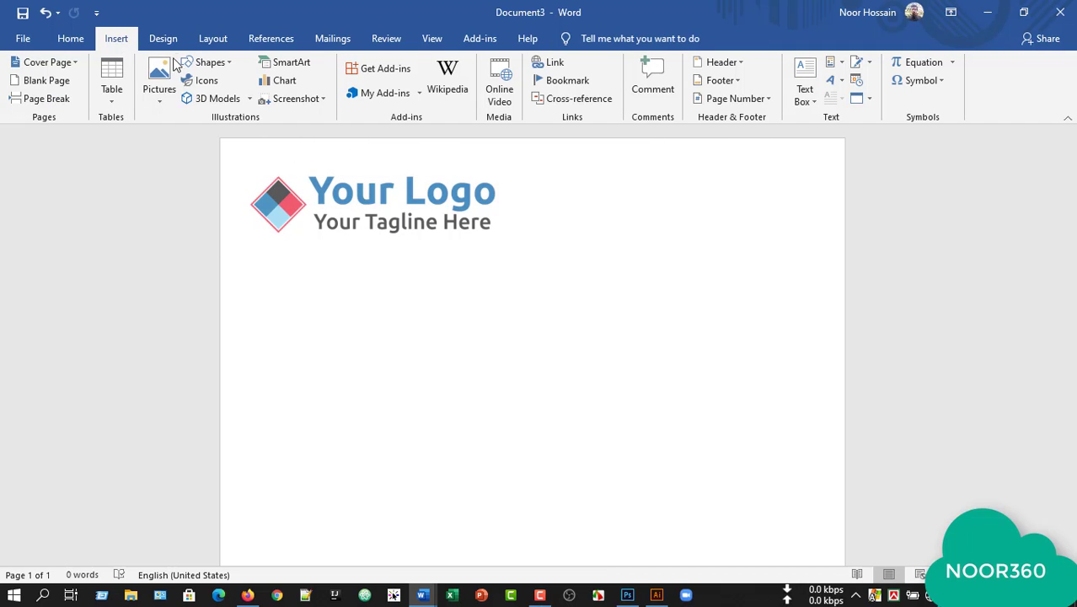
{"action": "left_click", "coordinate": [221, 62]}
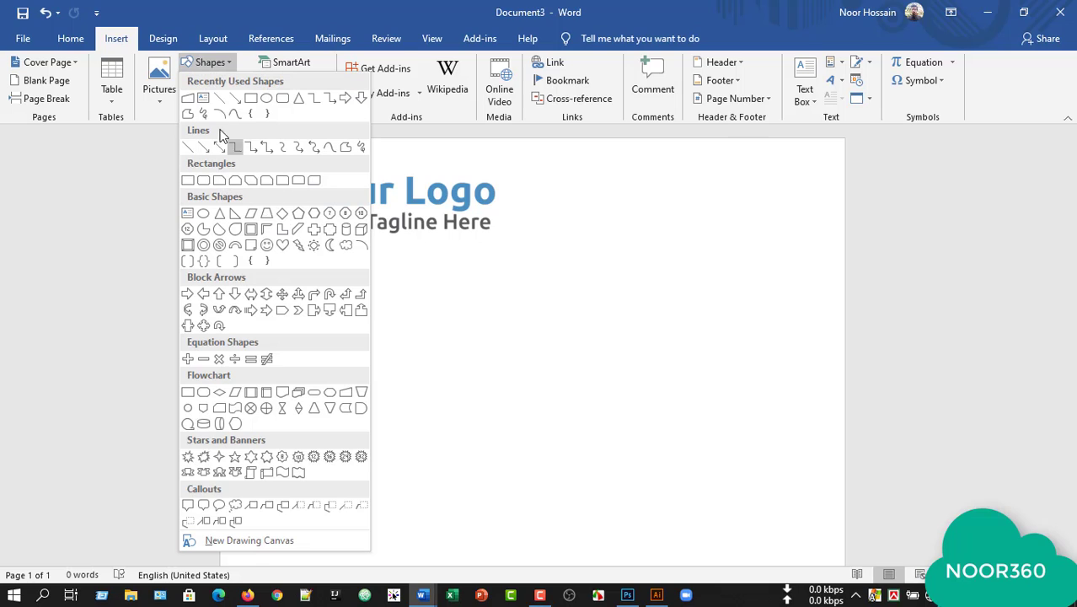
{"action": "left_click", "coordinate": [188, 100]}
{"action": "mouse_move", "coordinate": [555, 181]}
{"action": "left_mouse_down"}
{"action": "mouse_move", "coordinate": [680, 204]}
{"action": "mouse_move", "coordinate": [695, 223]}
{"action": "mouse_move", "coordinate": [607, 349]}
{"action": "mouse_move", "coordinate": [604, 402]}
{"action": "left_mouse_up"}
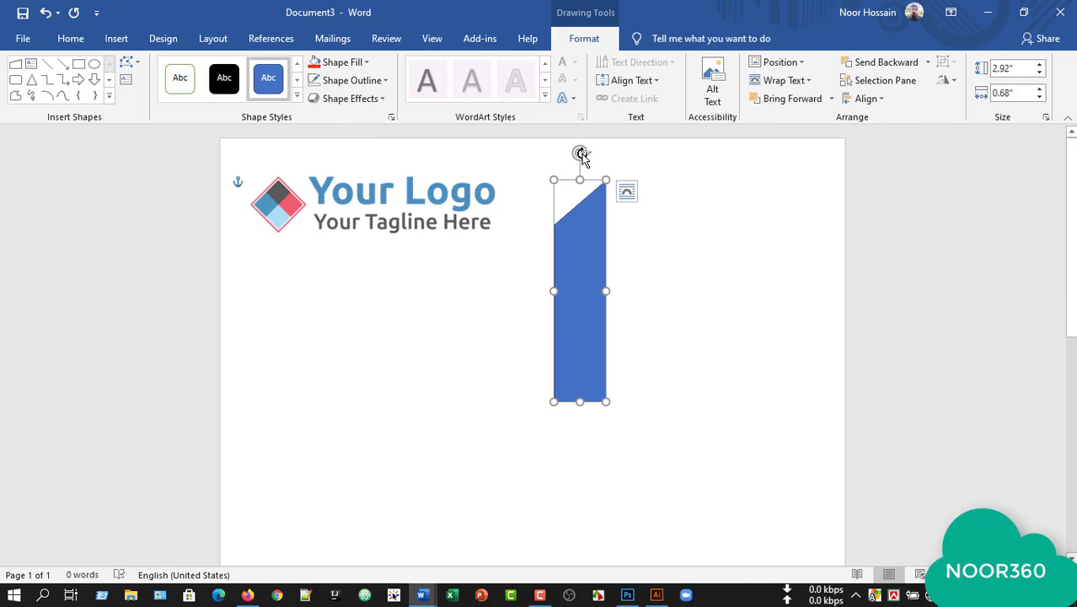
{"action": "left_click_drag", "start_coordinate": [581, 154], "coordinate": [461, 267]}
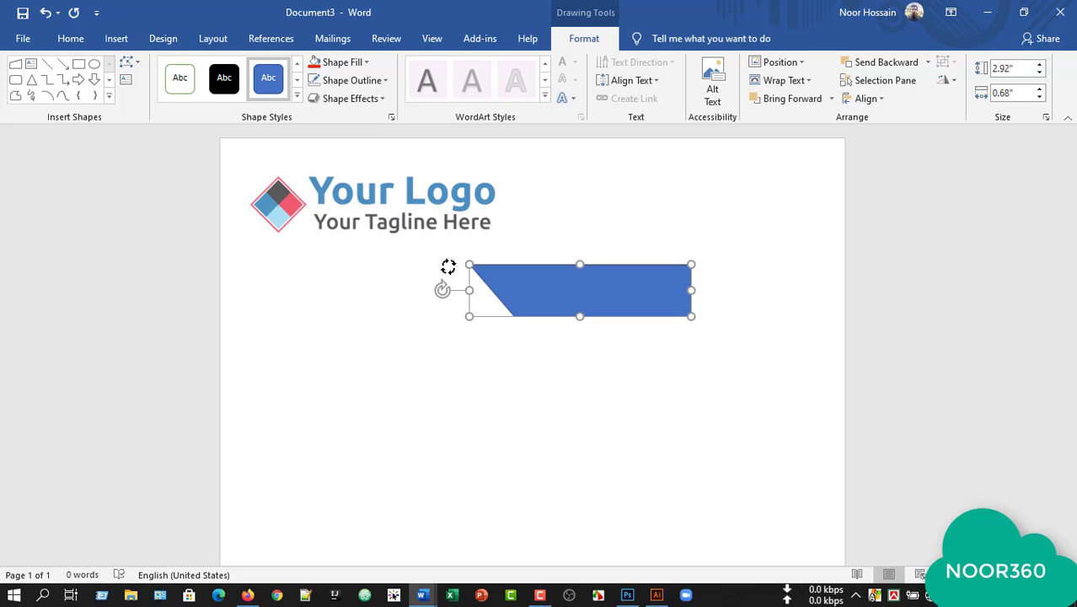
{"action": "left_click", "coordinate": [667, 375]}
Step: Move the blue shape into the page's upper-right corner and enlarge it to about 3.44" long by 0.82" thick
{"action": "left_click_drag", "start_coordinate": [613, 308], "coordinate": [736, 174]}
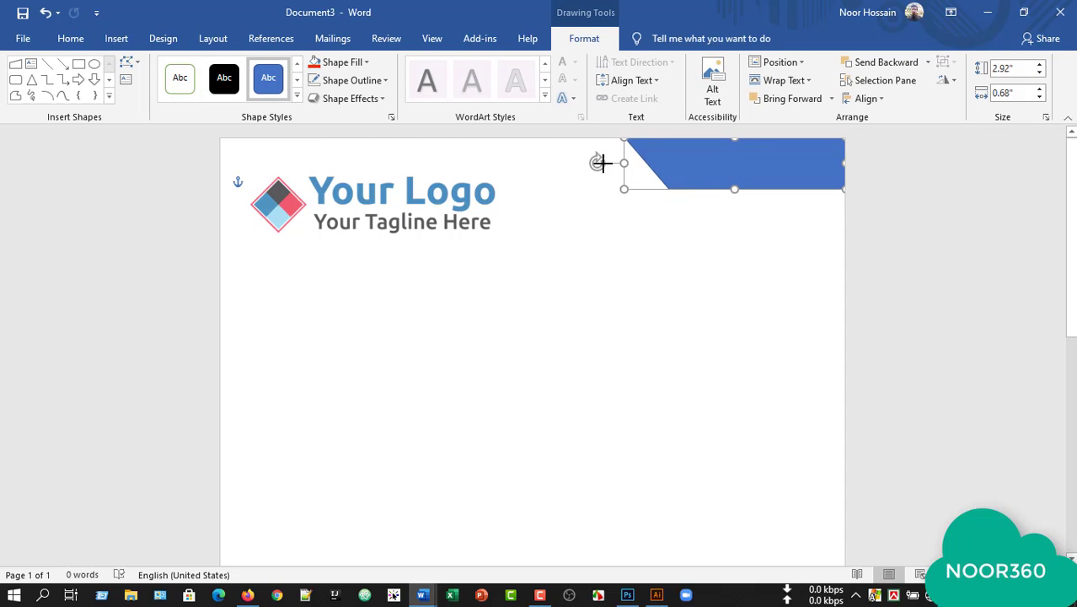
{"action": "left_click_drag", "start_coordinate": [601, 163], "coordinate": [584, 162]}
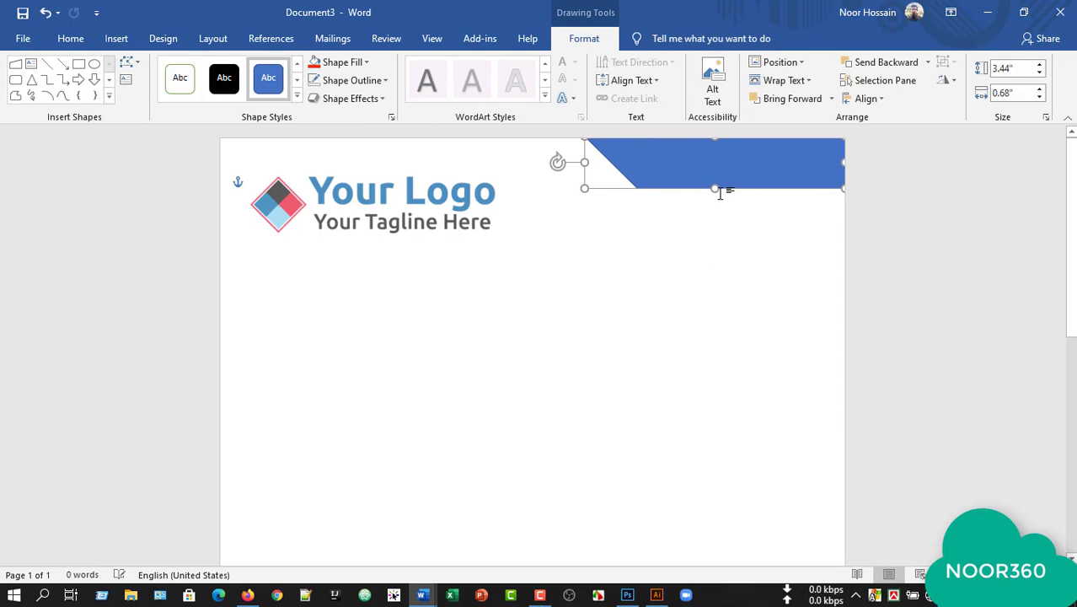
{"action": "left_click_drag", "start_coordinate": [715, 189], "coordinate": [715, 198]}
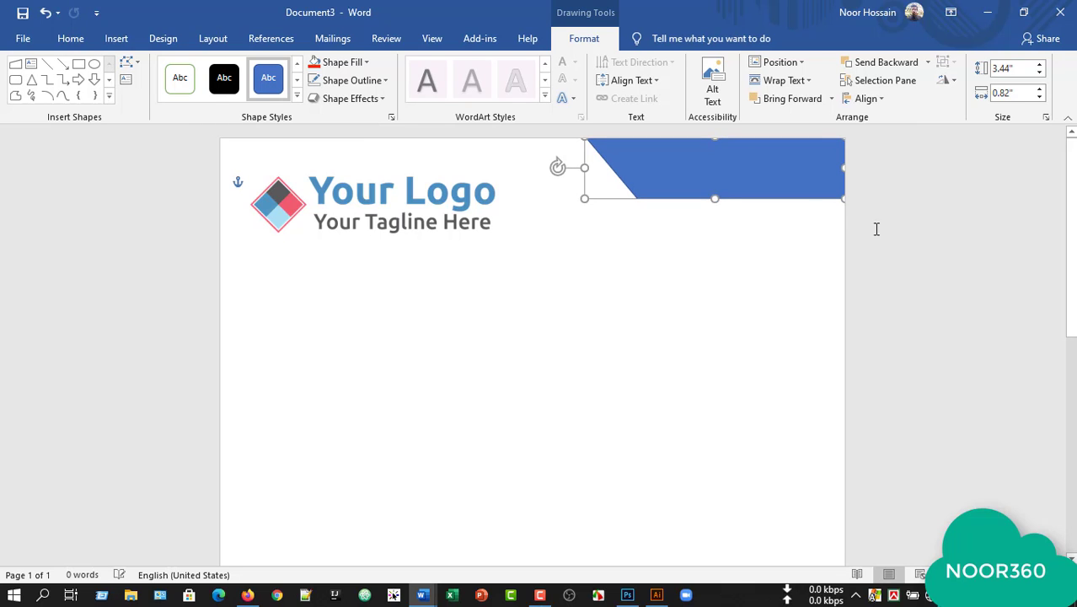
{"action": "left_click", "coordinate": [764, 243]}
Step: Copy the blue corner shape, paste it with source formatting, and place the duplicate just below the original
{"action": "left_click", "coordinate": [685, 164]}
{"action": "right_click", "coordinate": [706, 179]}
{"action": "left_click", "coordinate": [745, 206]}
{"action": "left_click", "coordinate": [663, 229]}
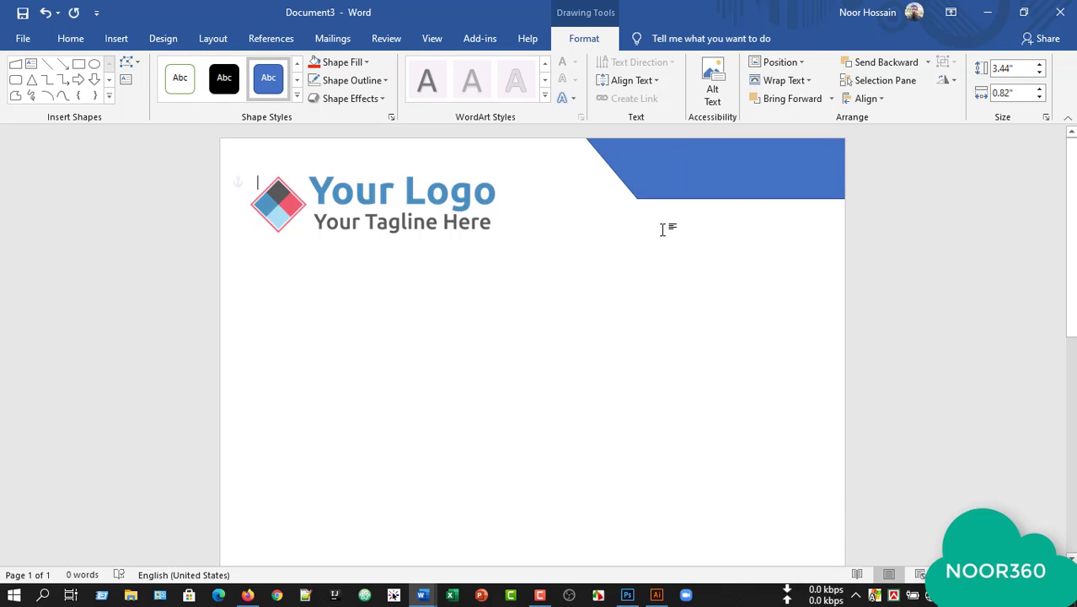
{"action": "right_click", "coordinate": [624, 266]}
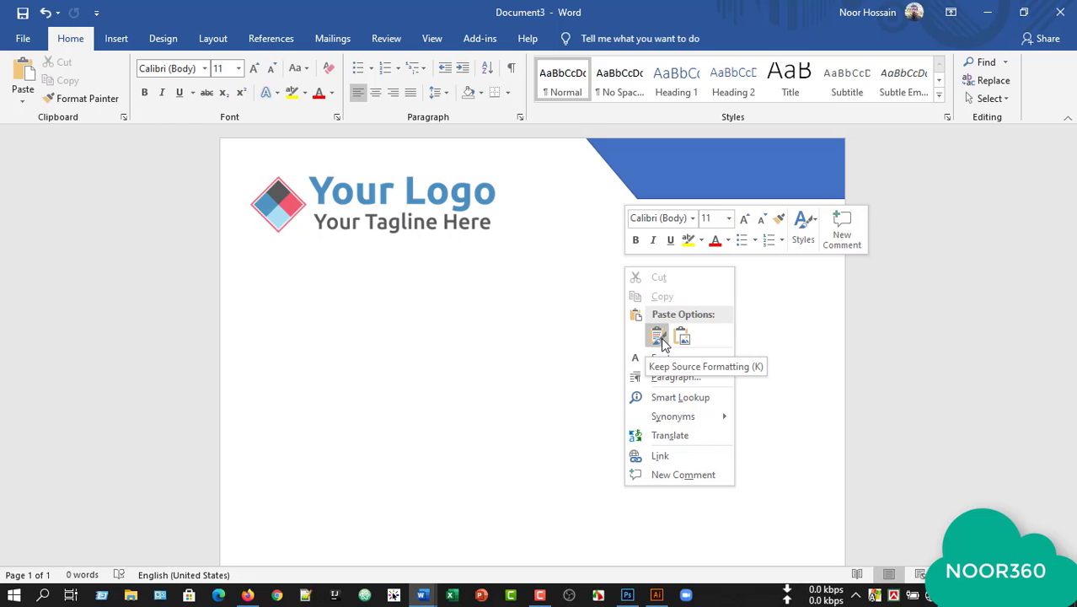
{"action": "left_click", "coordinate": [660, 342]}
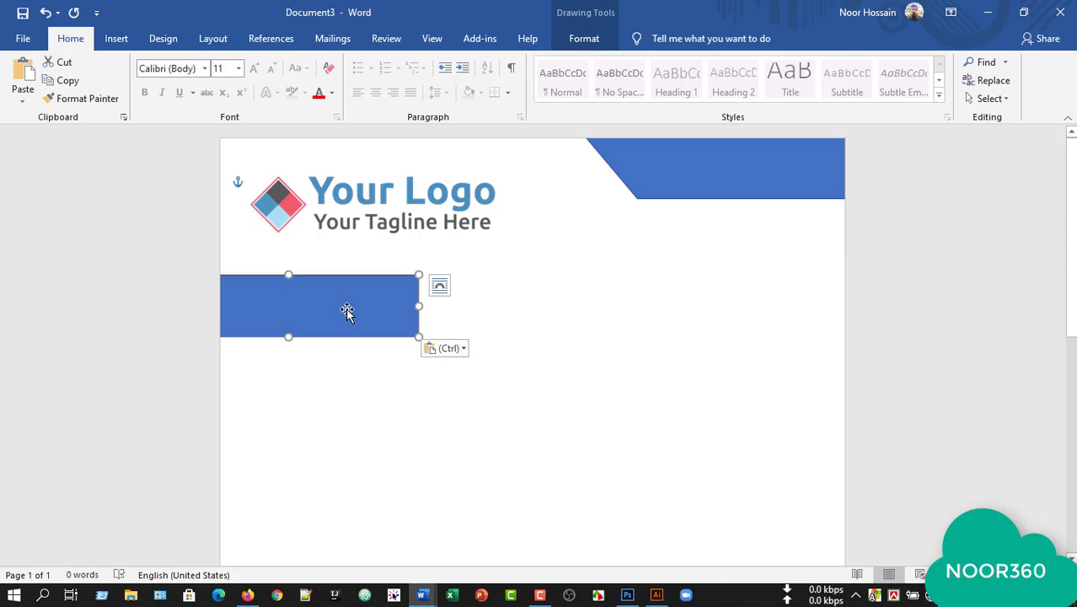
{"action": "left_click_drag", "start_coordinate": [344, 308], "coordinate": [706, 251]}
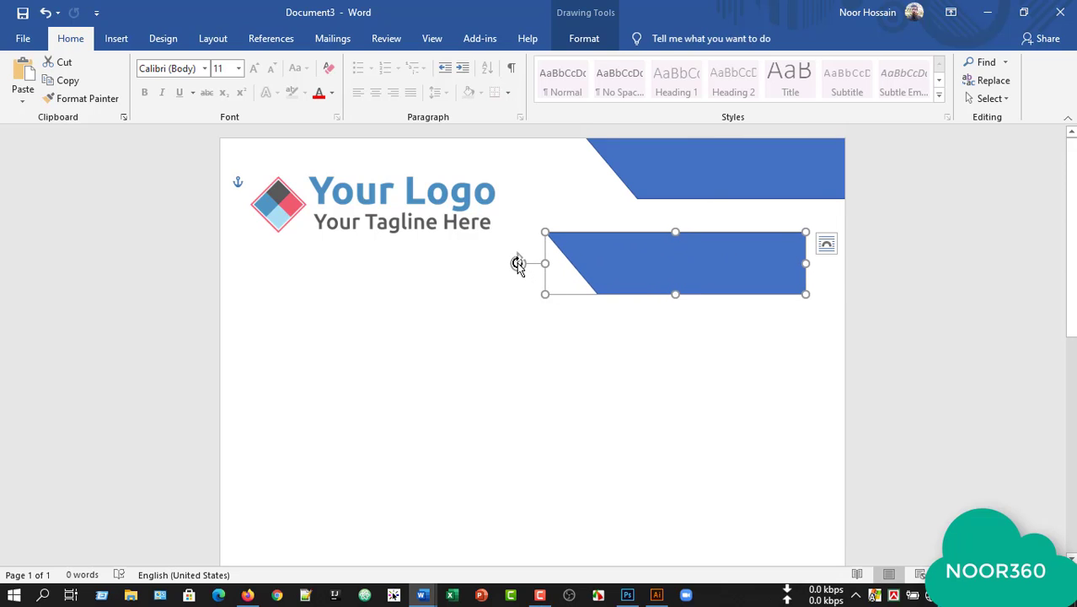
Step: Flip the duplicate blue shape vertically and move it to the page's lower-right edge, a little above the page bottom
{"action": "left_click_drag", "start_coordinate": [517, 263], "coordinate": [548, 255]}
{"action": "left_click_drag", "start_coordinate": [675, 231], "coordinate": [716, 139]}
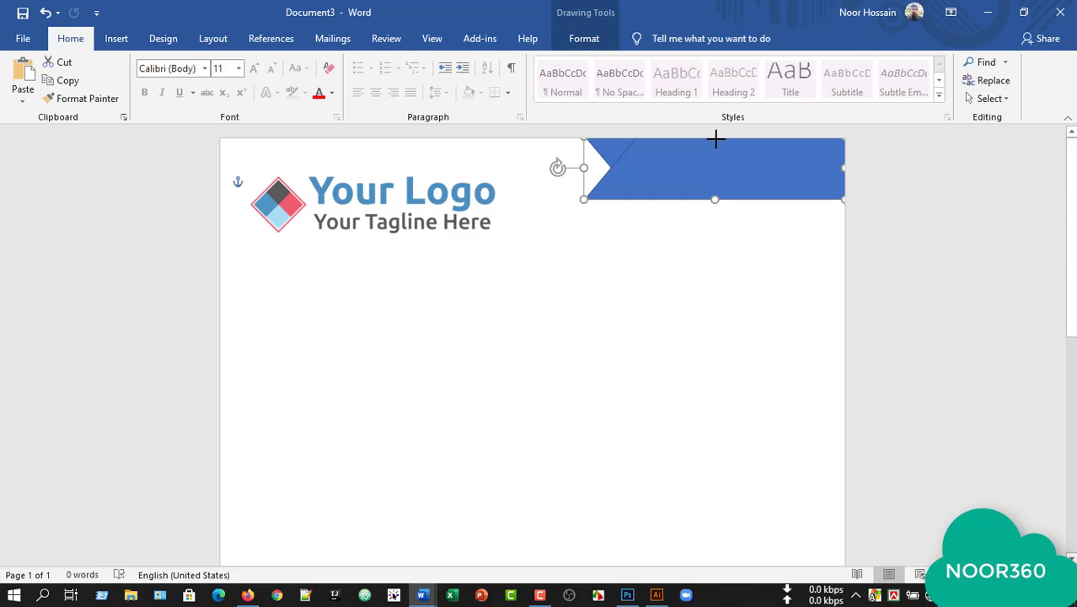
{"action": "left_click_drag", "start_coordinate": [704, 183], "coordinate": [666, 331]}
{"action": "scroll", "coordinate": [668, 331], "scroll_direction": "down", "scroll_amount": 7, "text": "ctrl"}
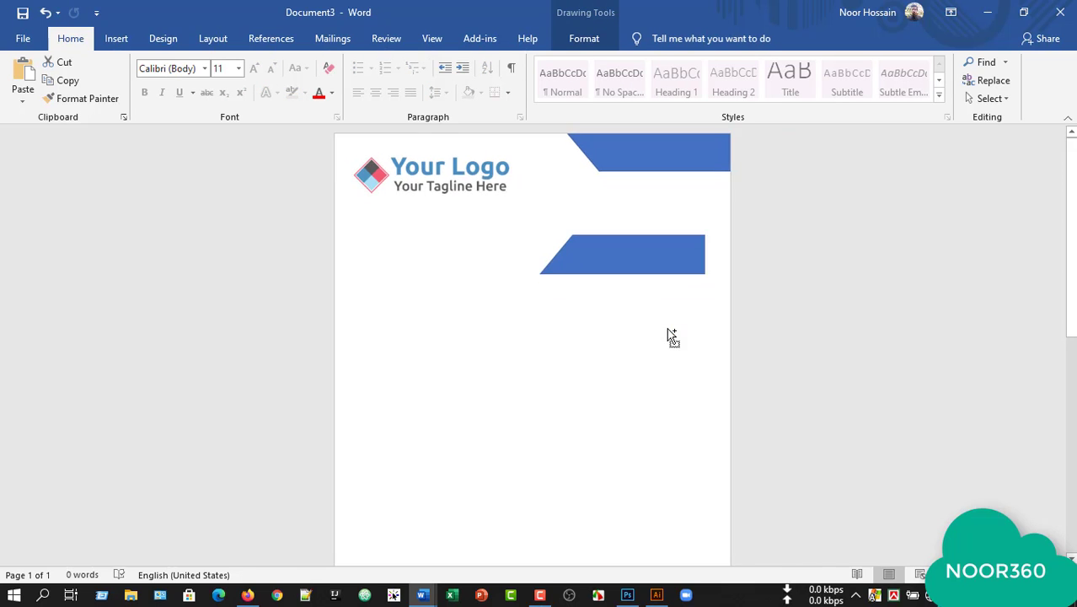
{"action": "left_click_drag", "start_coordinate": [593, 271], "coordinate": [601, 452]}
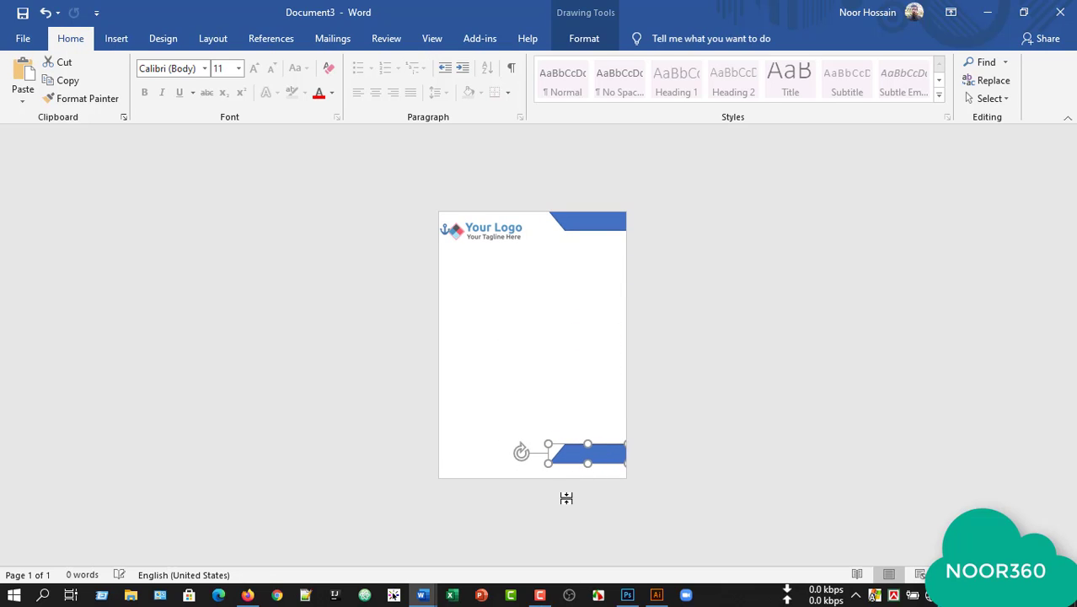
Step: Draw a rectangle about 8.25" wide by 0.67" high across the page bottom, directly below the lower blue shape
{"action": "scroll", "coordinate": [566, 498], "scroll_direction": "up", "scroll_amount": 5, "text": "ctrl"}
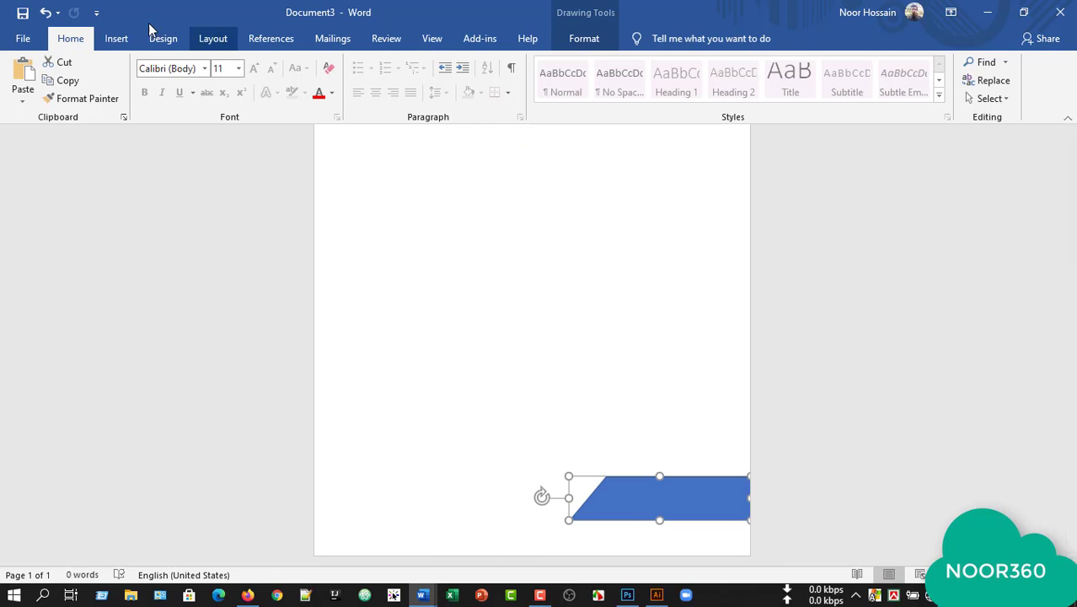
{"action": "left_click", "coordinate": [114, 39]}
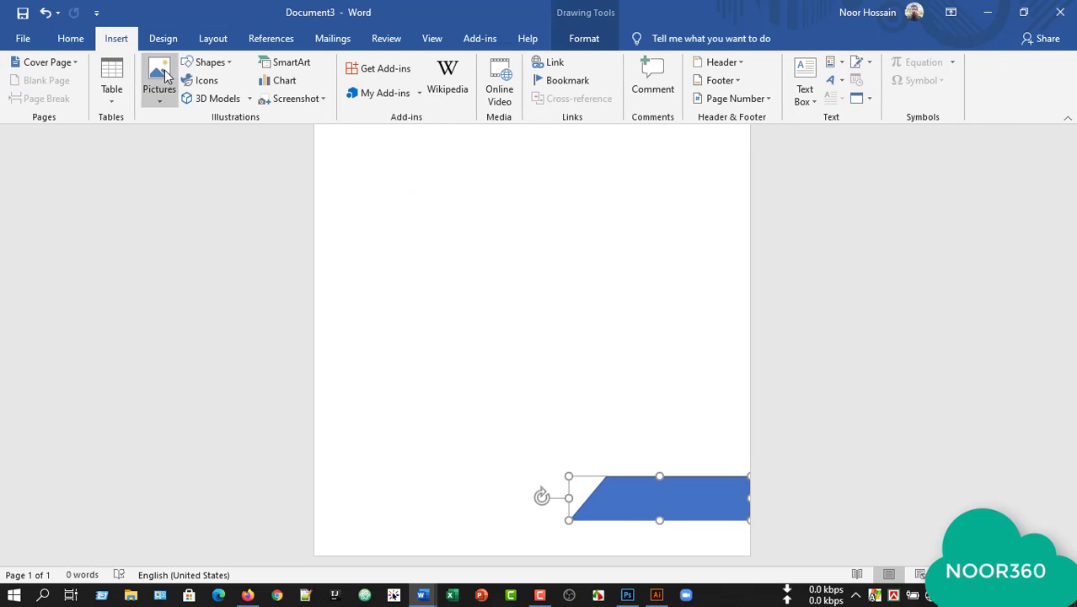
{"action": "left_click", "coordinate": [221, 62]}
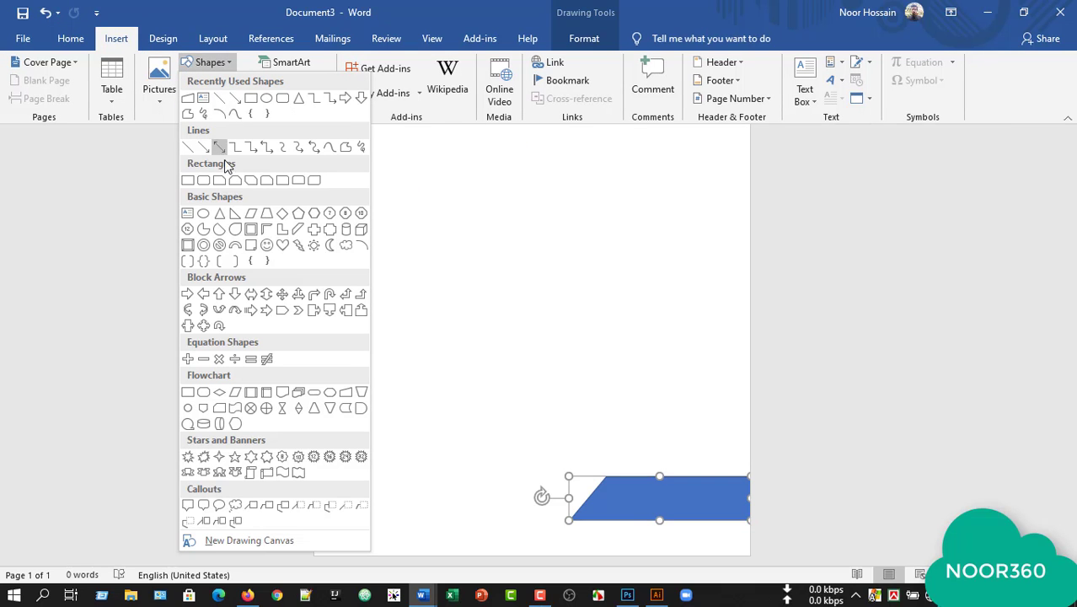
{"action": "left_click", "coordinate": [250, 100]}
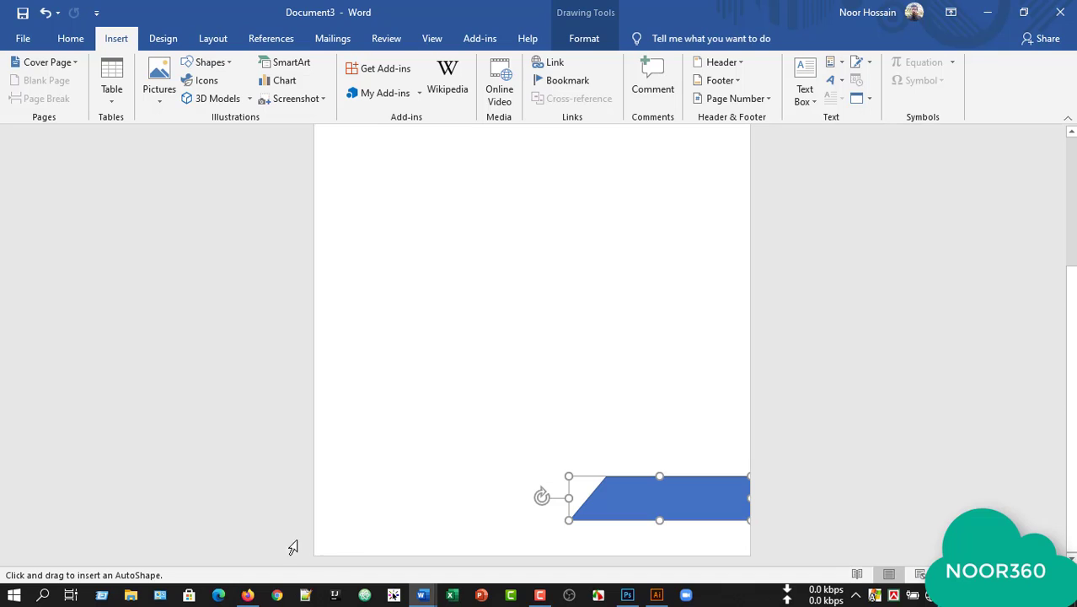
{"action": "mouse_move", "coordinate": [313, 520]}
{"action": "left_mouse_down"}
{"action": "mouse_move", "coordinate": [541, 565]}
{"action": "mouse_move", "coordinate": [709, 567]}
{"action": "mouse_move", "coordinate": [749, 555]}
{"action": "left_mouse_up"}
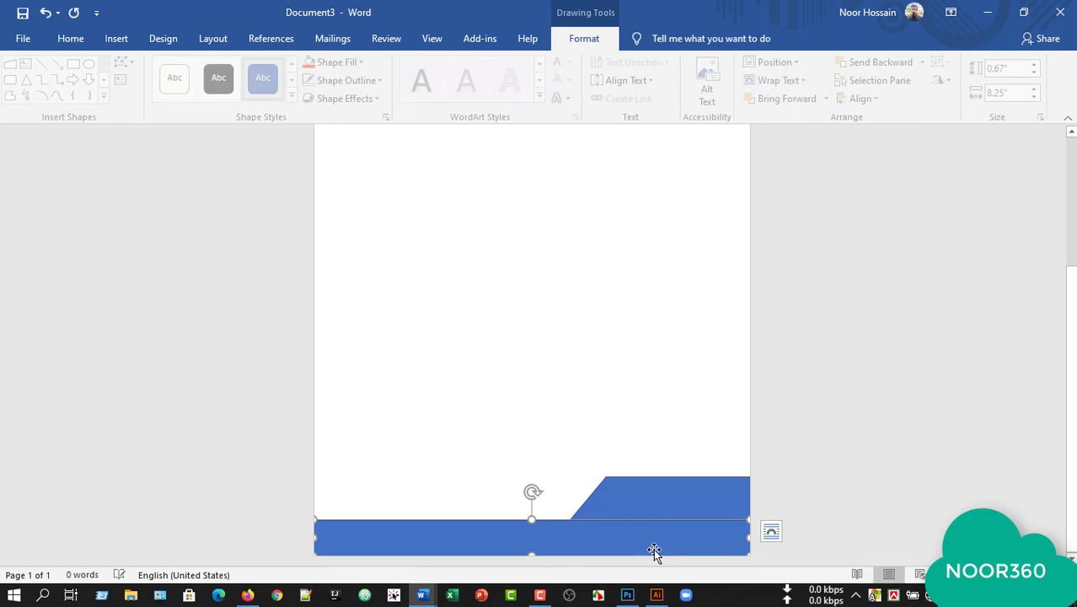
Step: Fill the rectangle at the page bottom with the recently used orange-red color
{"action": "left_click", "coordinate": [367, 59]}
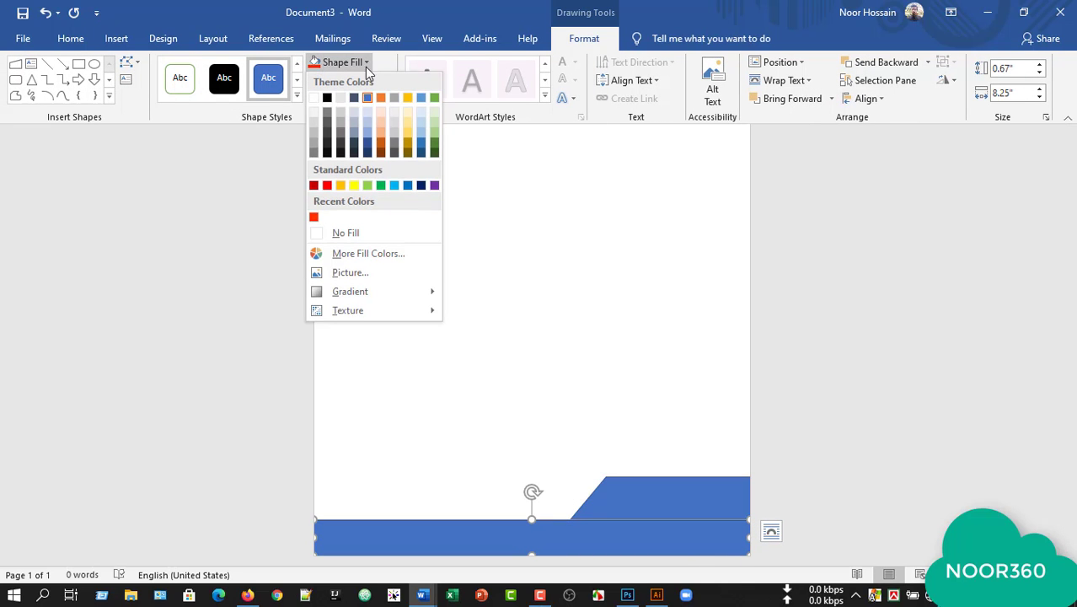
{"action": "left_click", "coordinate": [314, 218]}
{"action": "left_click", "coordinate": [827, 465]}
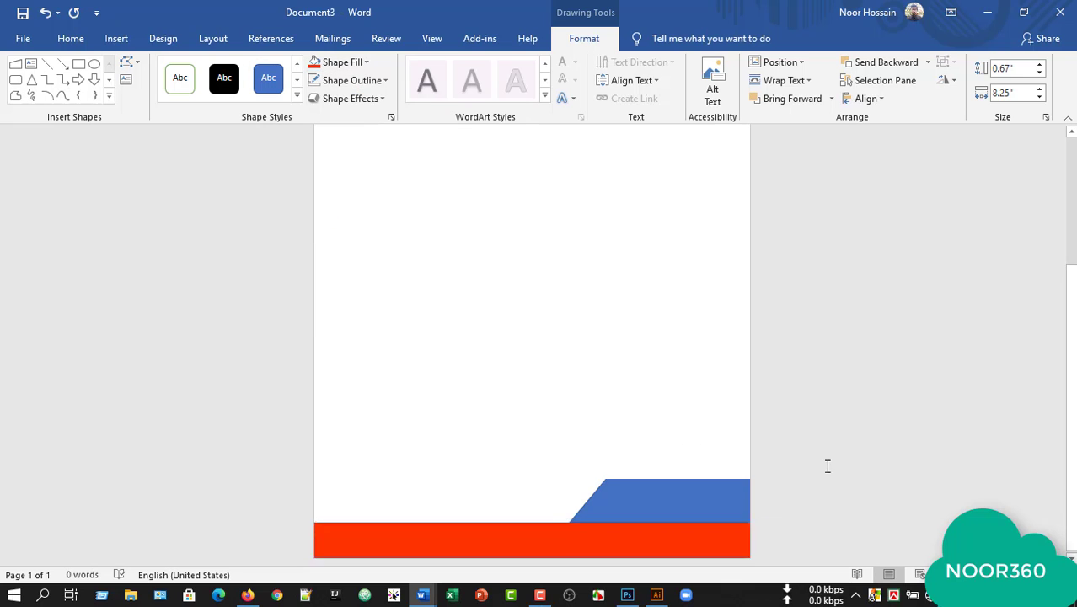
{"action": "scroll", "coordinate": [488, 391], "scroll_direction": "up", "scroll_amount": 1}
{"action": "scroll", "coordinate": [516, 371], "scroll_direction": "down", "scroll_amount": 3}
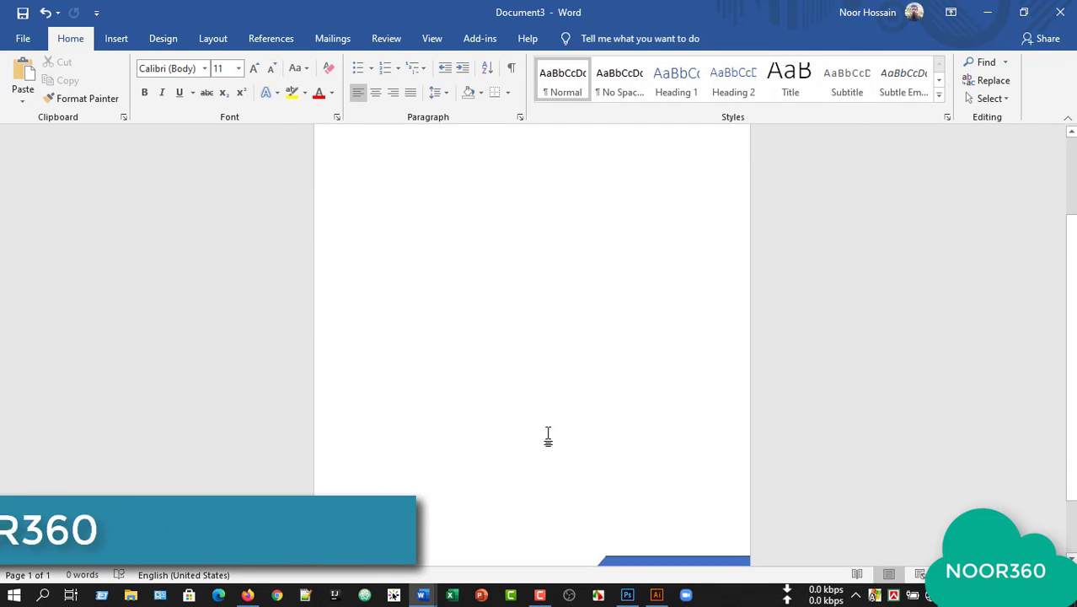
Step: Reduce the red bottom bar's height slightly and lower the blue corner shape so it rests on the bar
{"action": "left_click", "coordinate": [558, 544]}
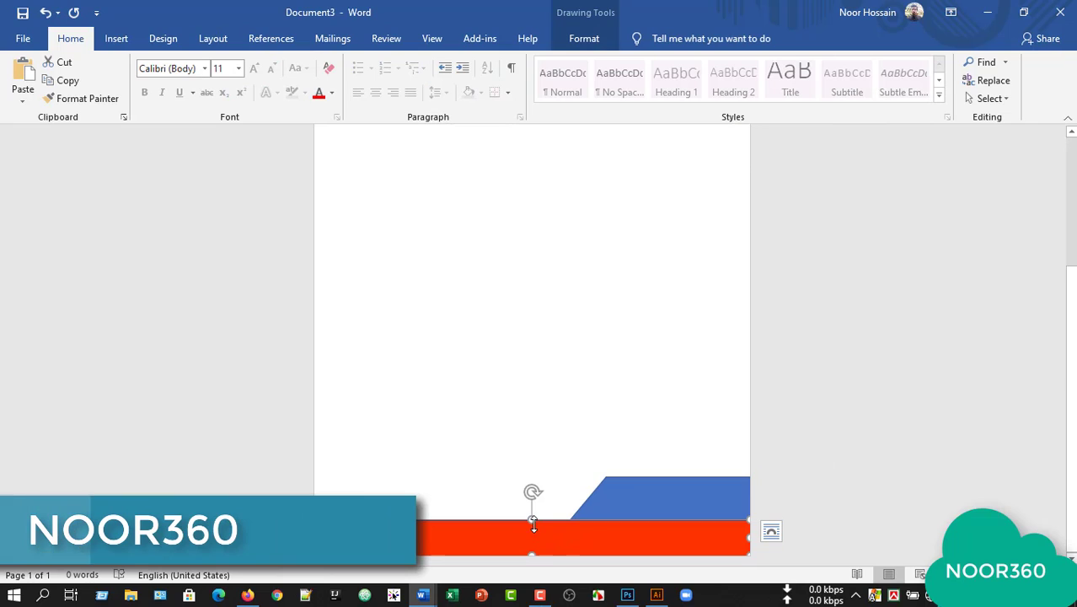
{"action": "left_click_drag", "start_coordinate": [531, 520], "coordinate": [532, 524]}
{"action": "left_click_drag", "start_coordinate": [680, 497], "coordinate": [677, 503]}
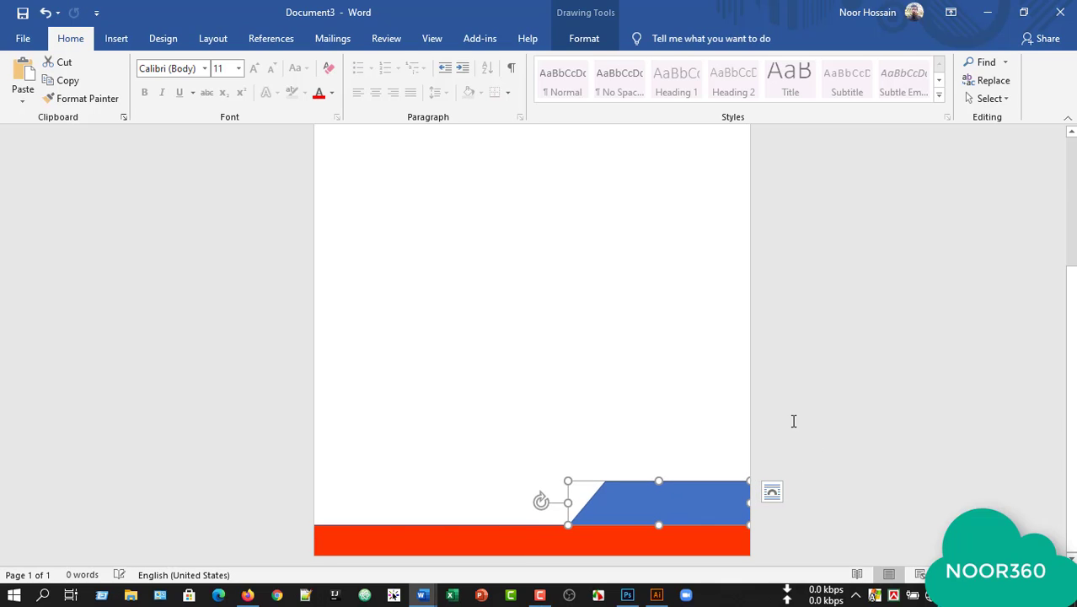
Step: Examine the whole letterhead page, checking the header shapes and the footer design
{"action": "scroll", "coordinate": [759, 380], "scroll_direction": "up", "scroll_amount": 4}
{"action": "scroll", "coordinate": [637, 351], "scroll_direction": "up", "scroll_amount": 1}
{"action": "scroll", "coordinate": [712, 347], "scroll_direction": "down", "scroll_amount": 1}
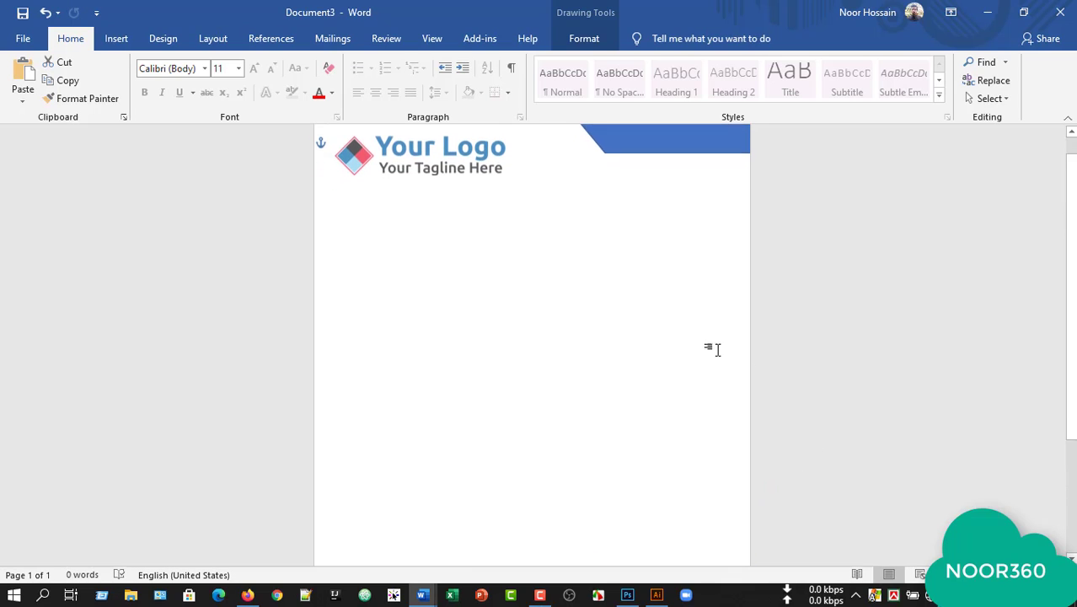
{"action": "scroll", "coordinate": [750, 330], "scroll_direction": "up", "scroll_amount": 1}
{"action": "left_click", "coordinate": [627, 276]}
{"action": "scroll", "coordinate": [413, 289], "scroll_direction": "down", "scroll_amount": 5}
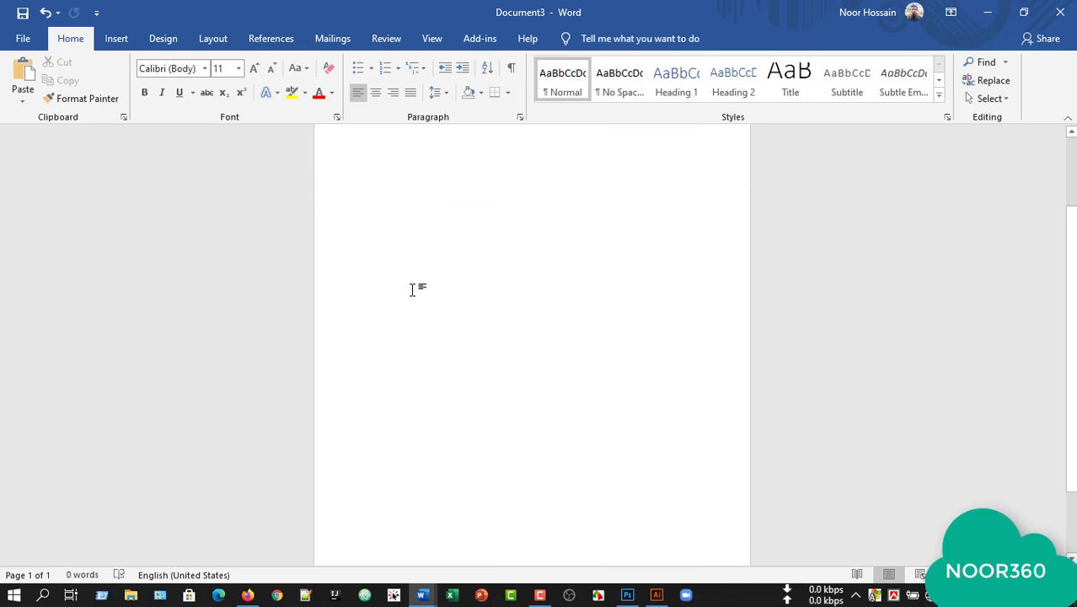
{"action": "scroll", "coordinate": [479, 349], "scroll_direction": "up", "scroll_amount": 1}
{"action": "scroll", "coordinate": [438, 345], "scroll_direction": "down", "scroll_amount": 2}
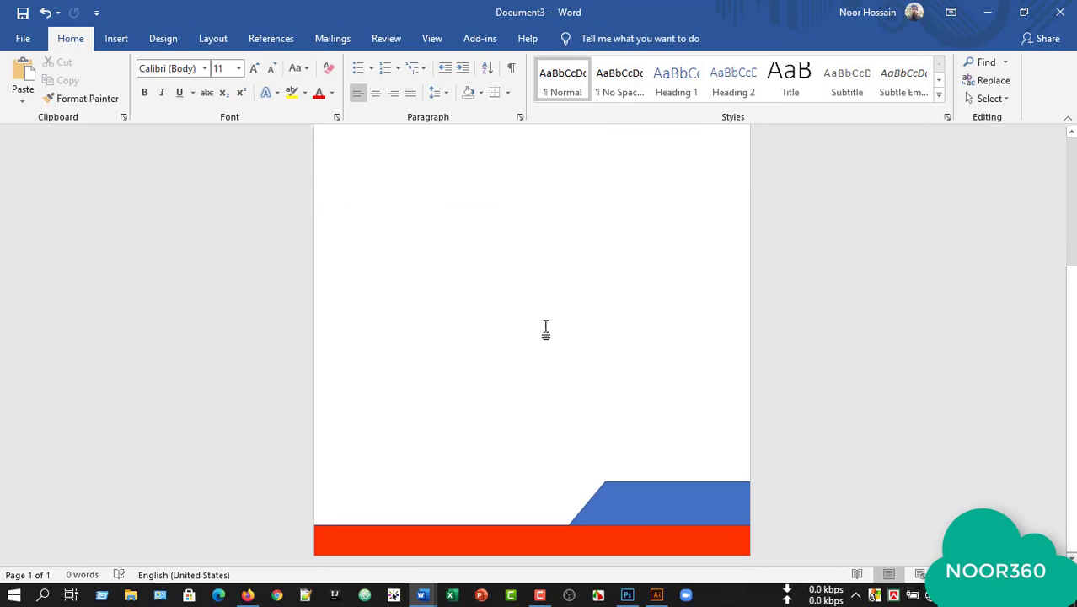
{"action": "scroll", "coordinate": [504, 247], "scroll_direction": "up", "scroll_amount": 2}
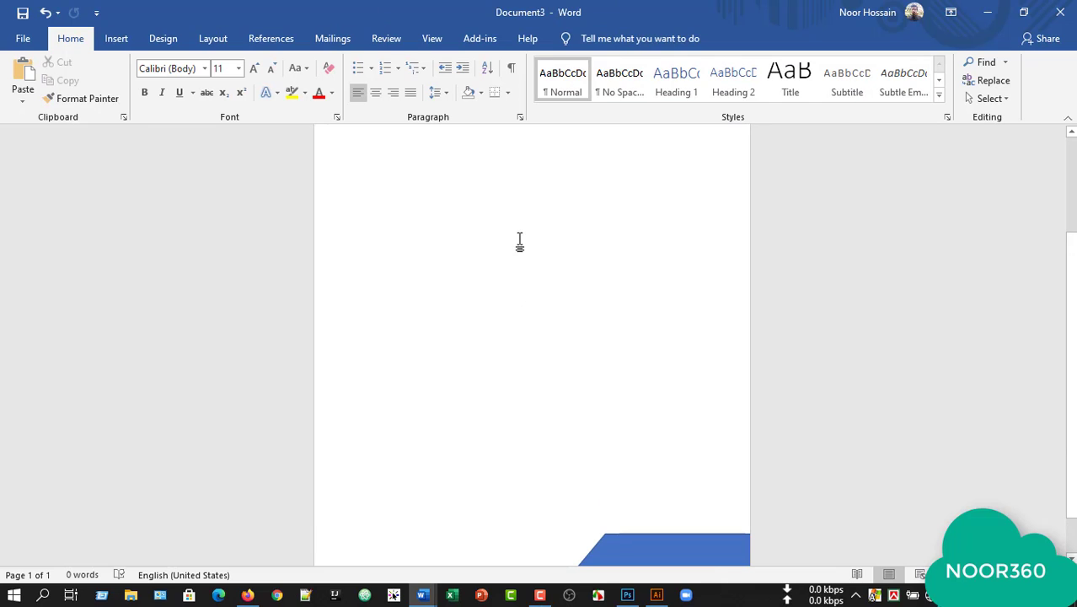
{"action": "scroll", "coordinate": [518, 293], "scroll_direction": "up", "scroll_amount": 6}
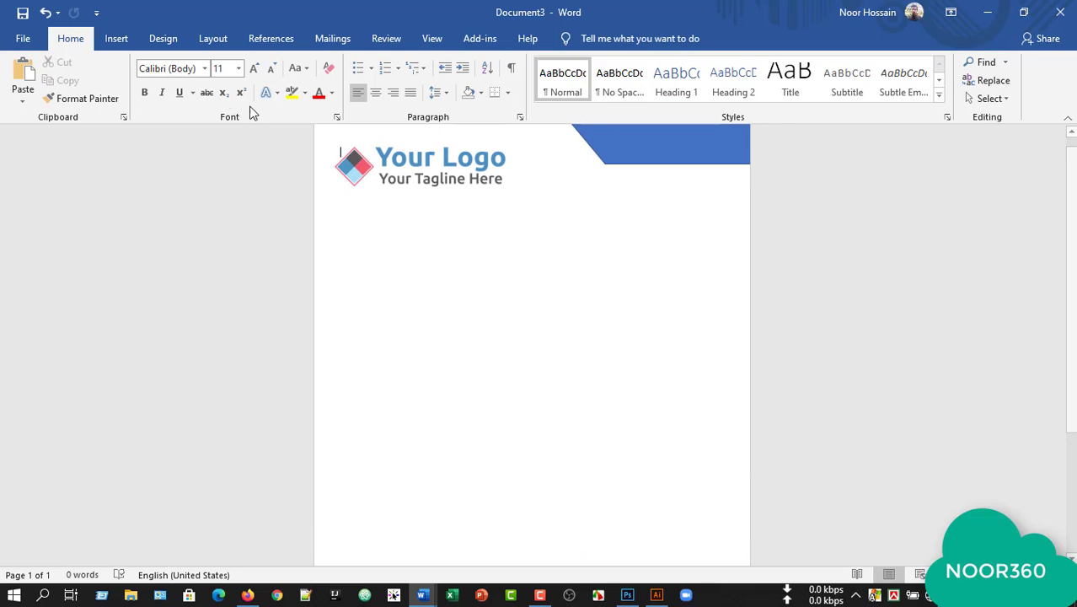
Step: Apply a washed-out picture watermark to the page using the local image sample logo 2.png at Auto scale
{"action": "left_click", "coordinate": [115, 39]}
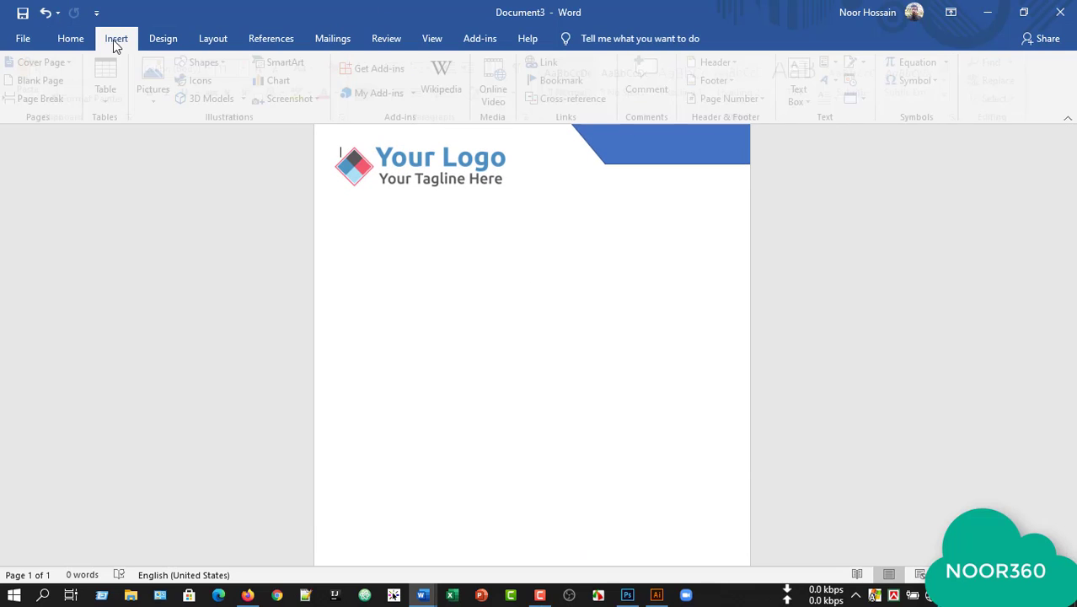
{"action": "left_click", "coordinate": [163, 39]}
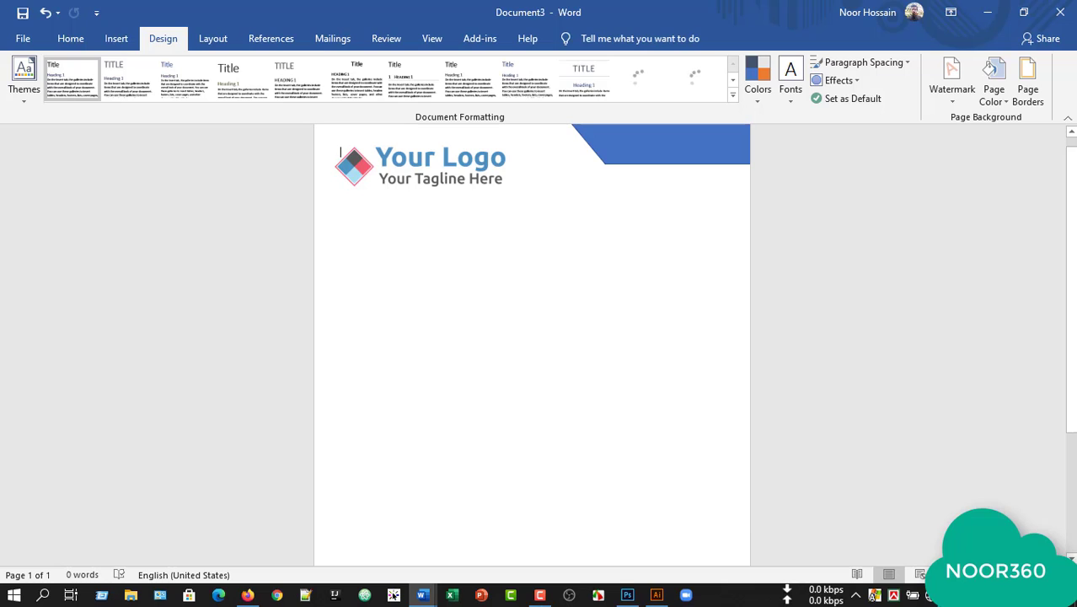
{"action": "left_click", "coordinate": [950, 99]}
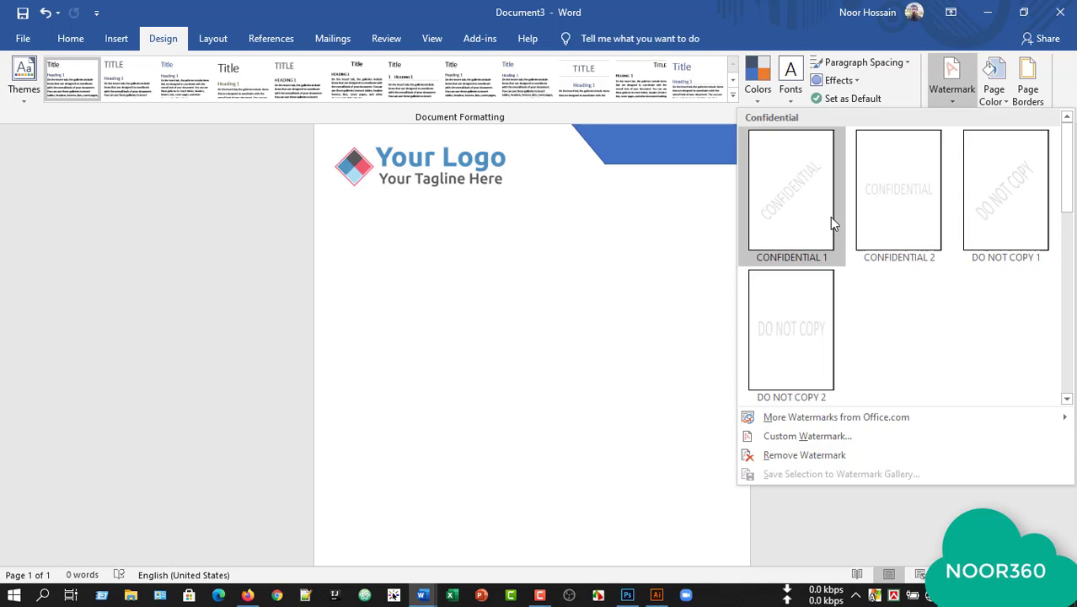
{"action": "left_click", "coordinate": [805, 439]}
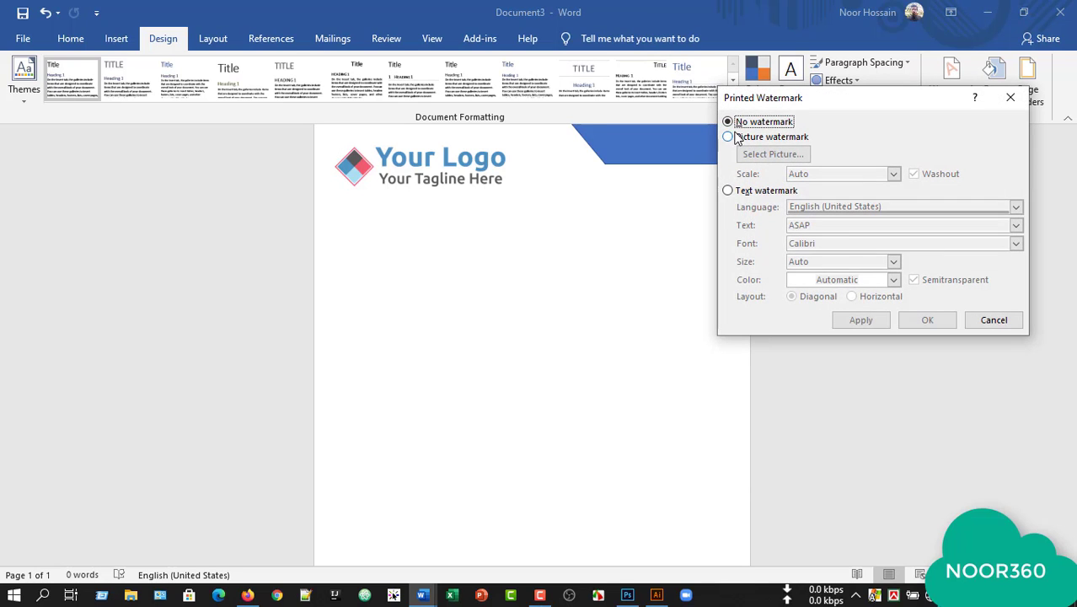
{"action": "left_click", "coordinate": [733, 138]}
{"action": "left_click", "coordinate": [774, 156]}
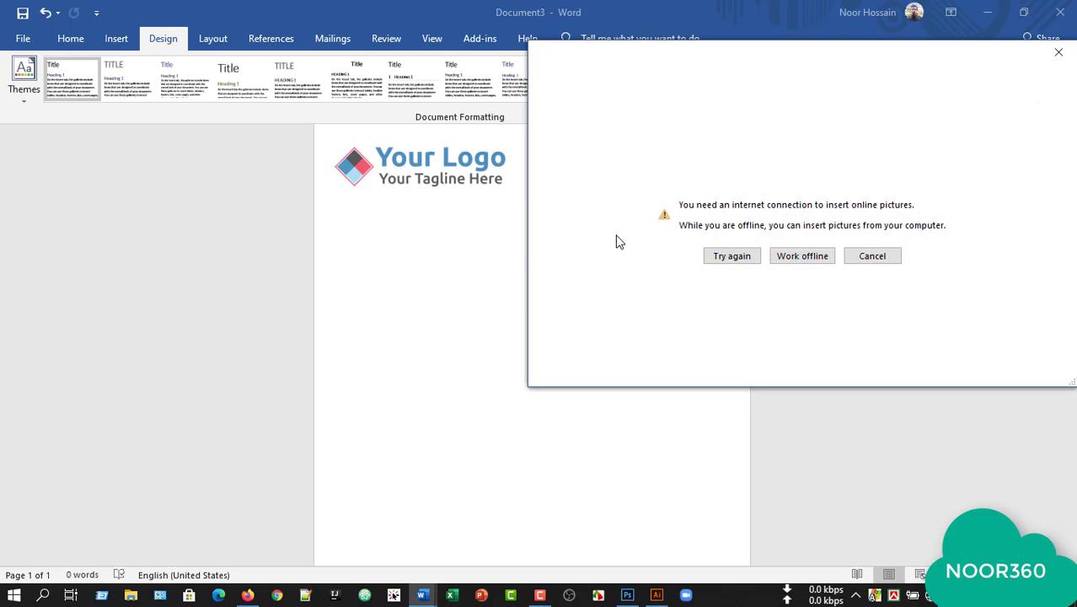
{"action": "left_click", "coordinate": [803, 260]}
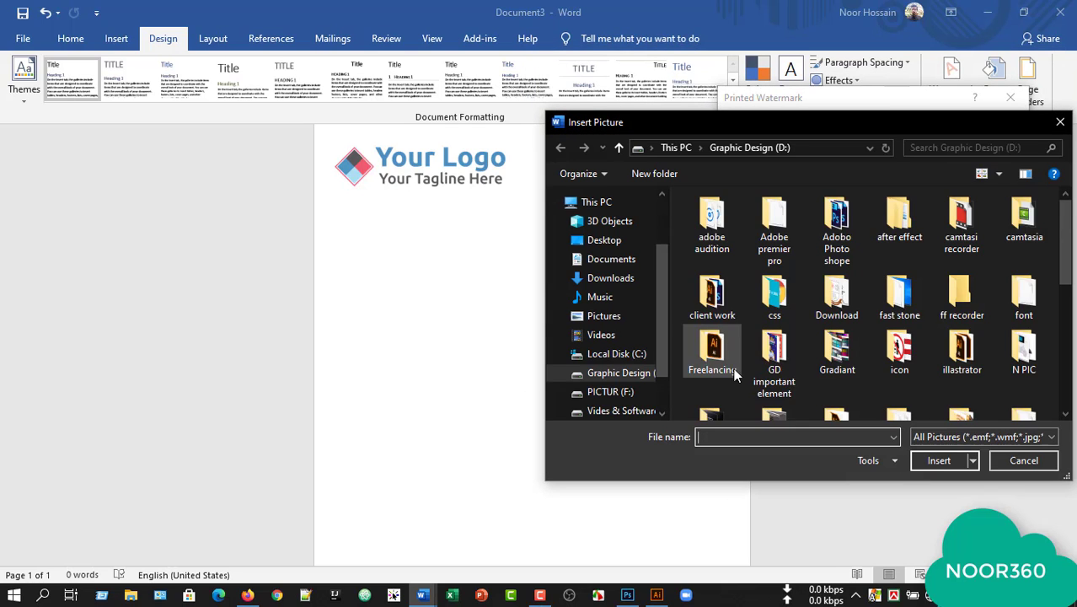
{"action": "scroll", "coordinate": [736, 375], "scroll_direction": "down", "scroll_amount": 5}
{"action": "double_click", "coordinate": [773, 371]}
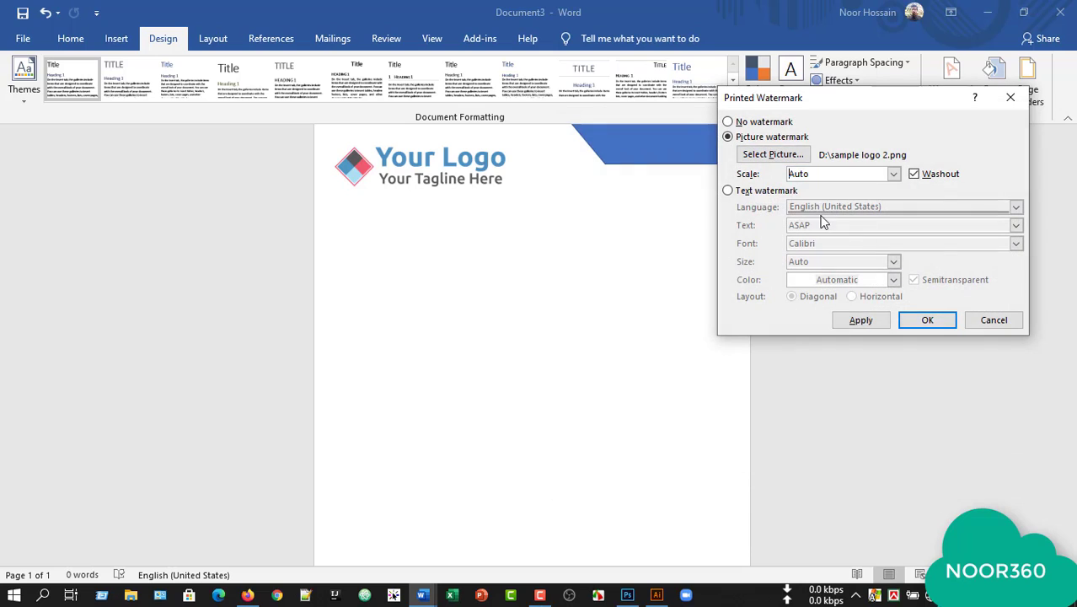
{"action": "left_click", "coordinate": [861, 321]}
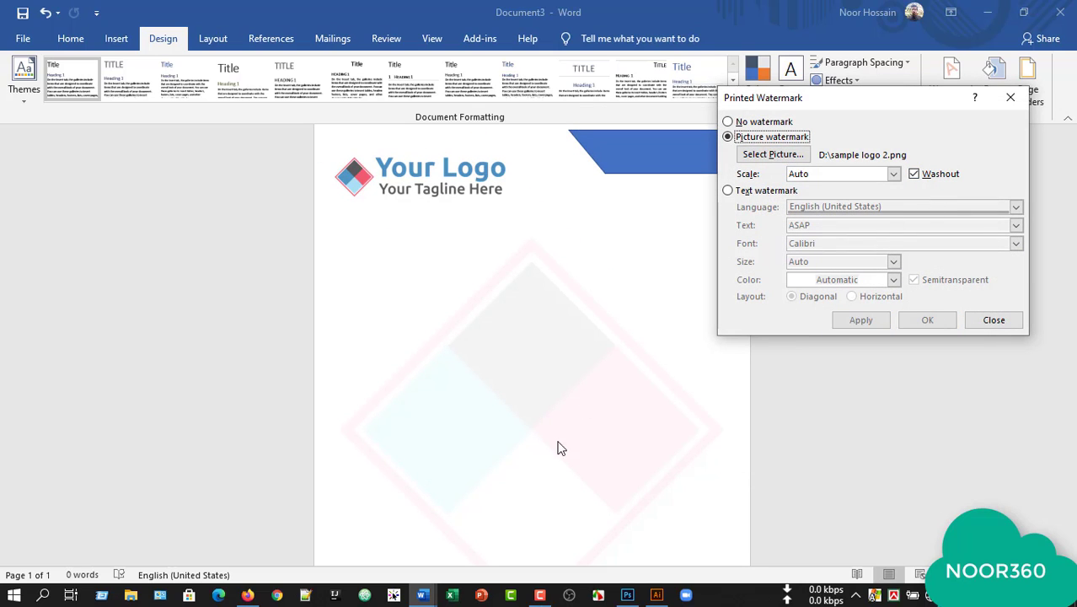
Step: Try the logo watermark at 150% scale
{"action": "left_click", "coordinate": [893, 173]}
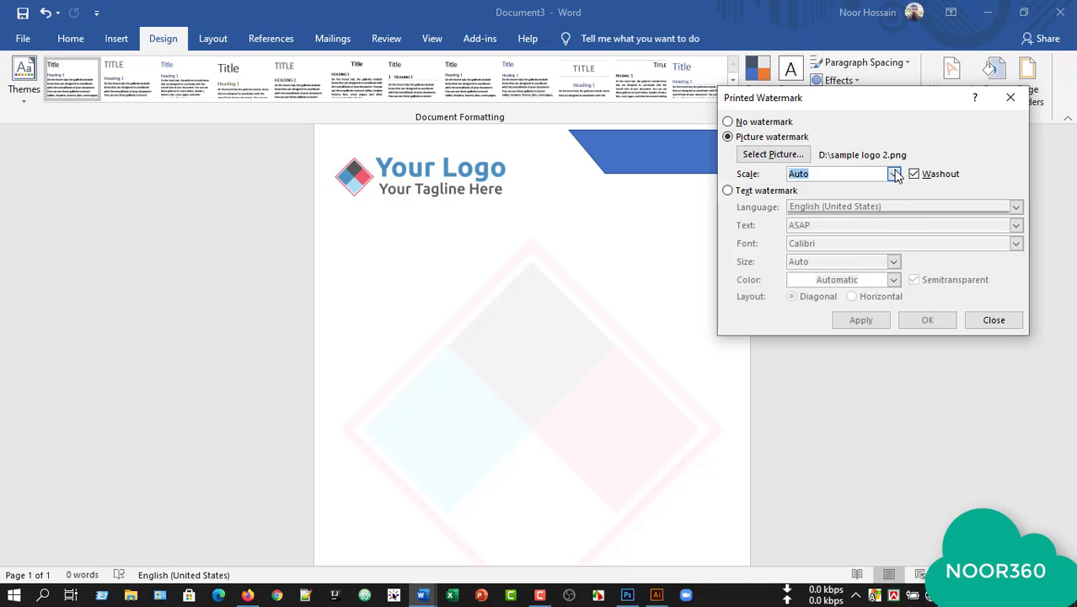
{"action": "left_click", "coordinate": [822, 219]}
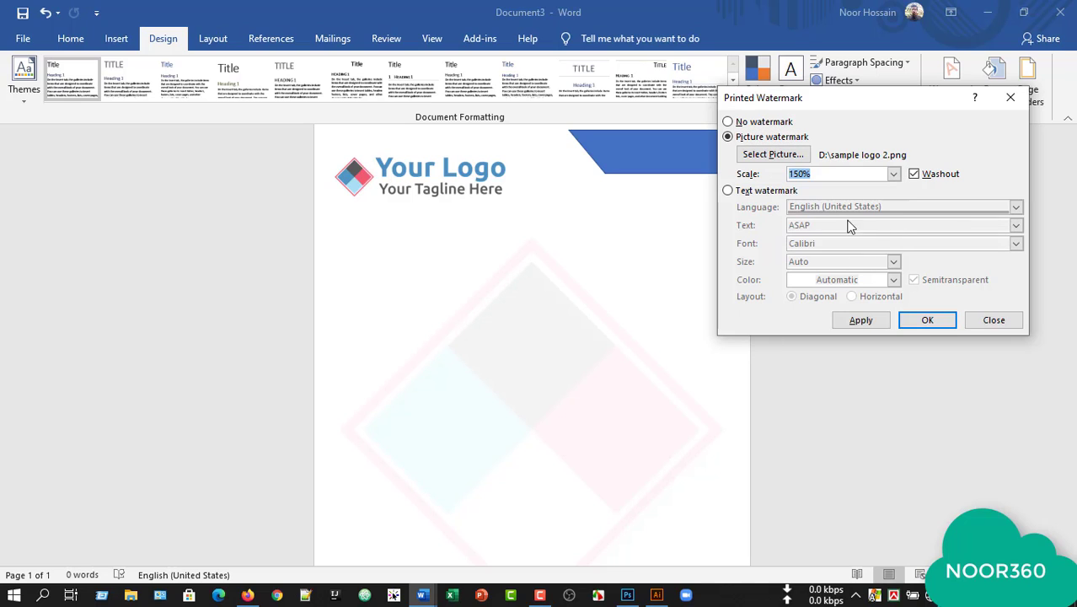
{"action": "left_click", "coordinate": [861, 320]}
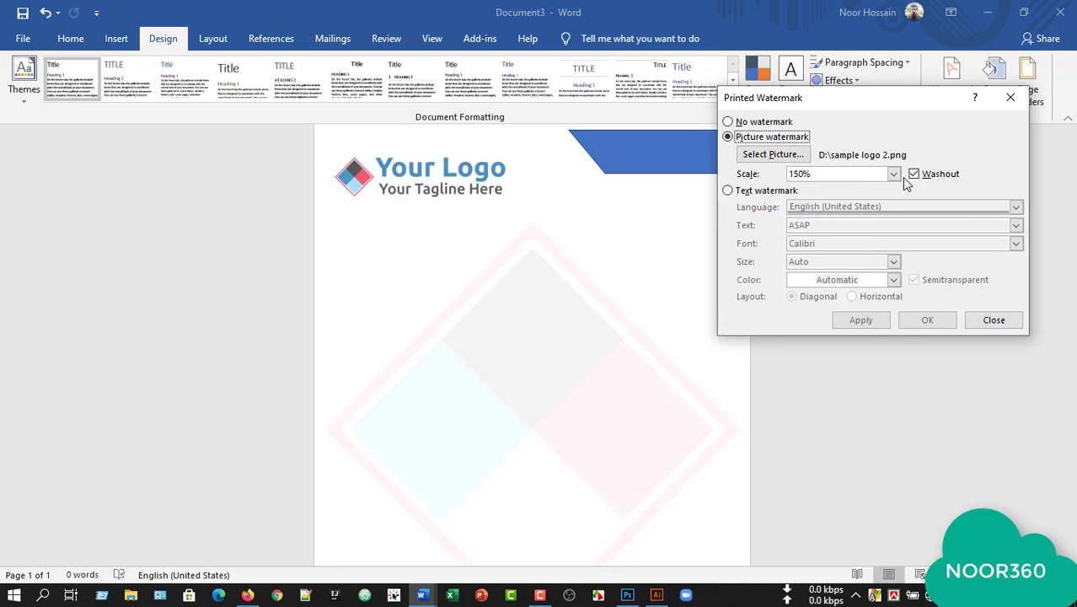
Step: Set the logo watermark's scale to 100%, apply it and close the watermark settings
{"action": "left_click", "coordinate": [894, 174]}
{"action": "left_click", "coordinate": [831, 229]}
{"action": "left_click", "coordinate": [857, 321]}
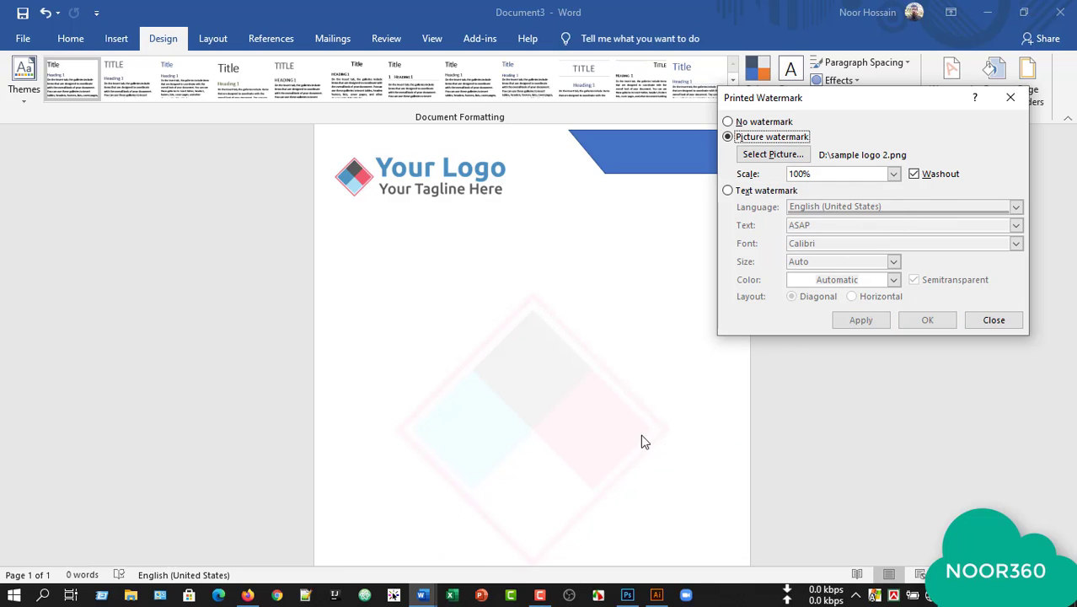
{"action": "left_click", "coordinate": [994, 321]}
Step: Insert a built-in simple text box on the letterhead page
{"action": "scroll", "coordinate": [553, 389], "scroll_direction": "down", "scroll_amount": 5}
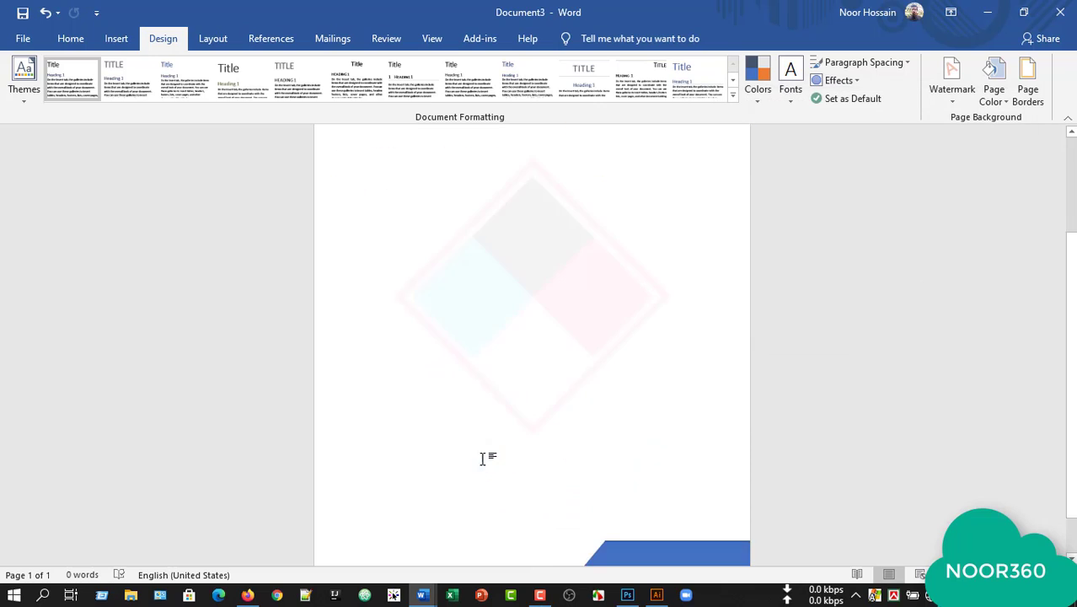
{"action": "scroll", "coordinate": [550, 362], "scroll_direction": "up", "scroll_amount": 4}
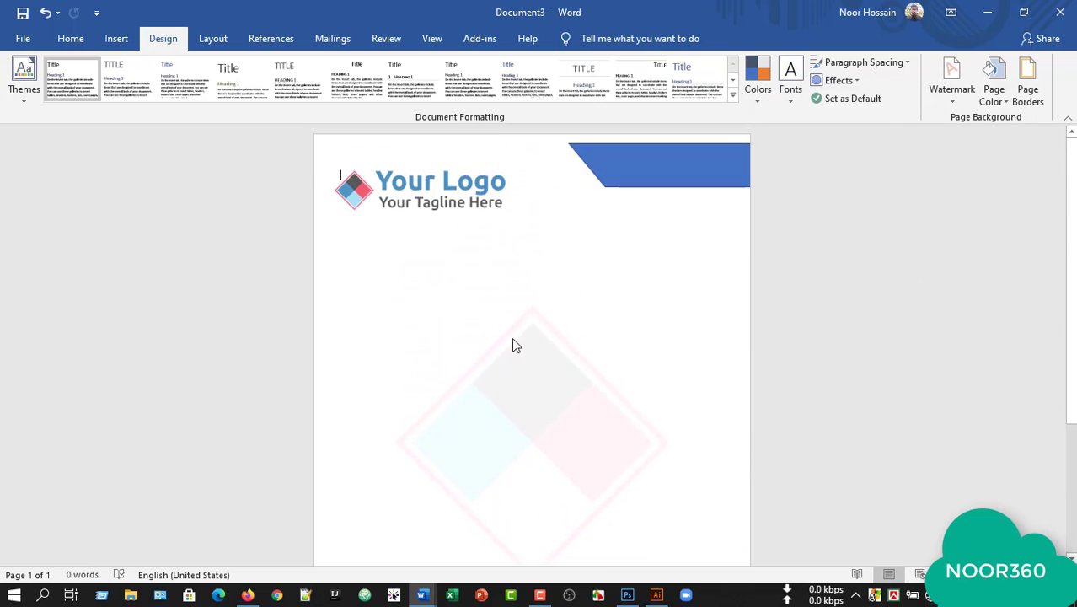
{"action": "scroll", "coordinate": [513, 354], "scroll_direction": "down", "scroll_amount": 3}
{"action": "scroll", "coordinate": [497, 400], "scroll_direction": "down", "scroll_amount": 1}
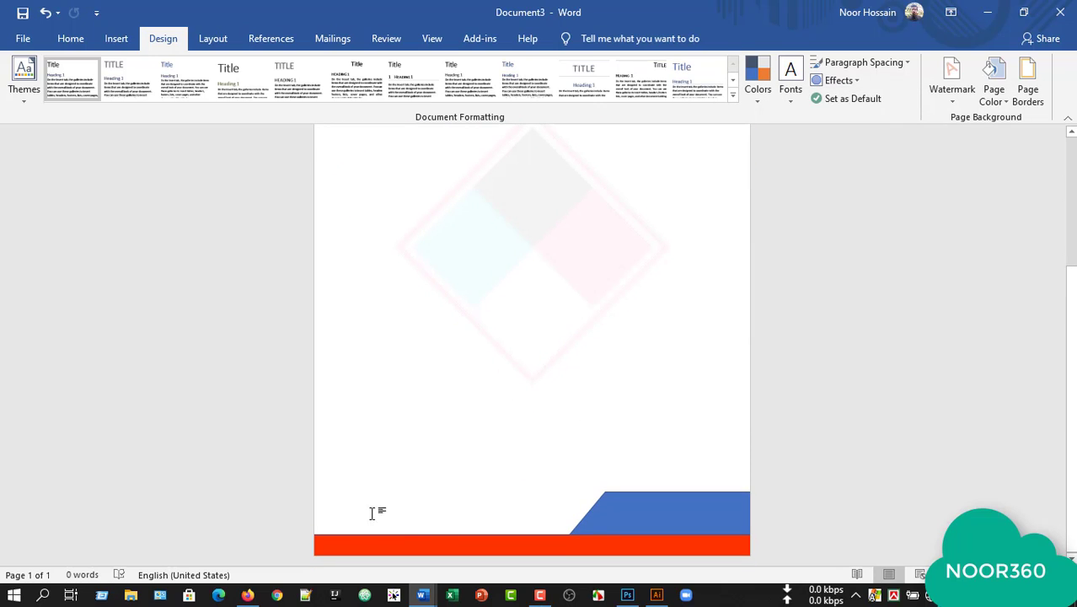
{"action": "left_click", "coordinate": [65, 46]}
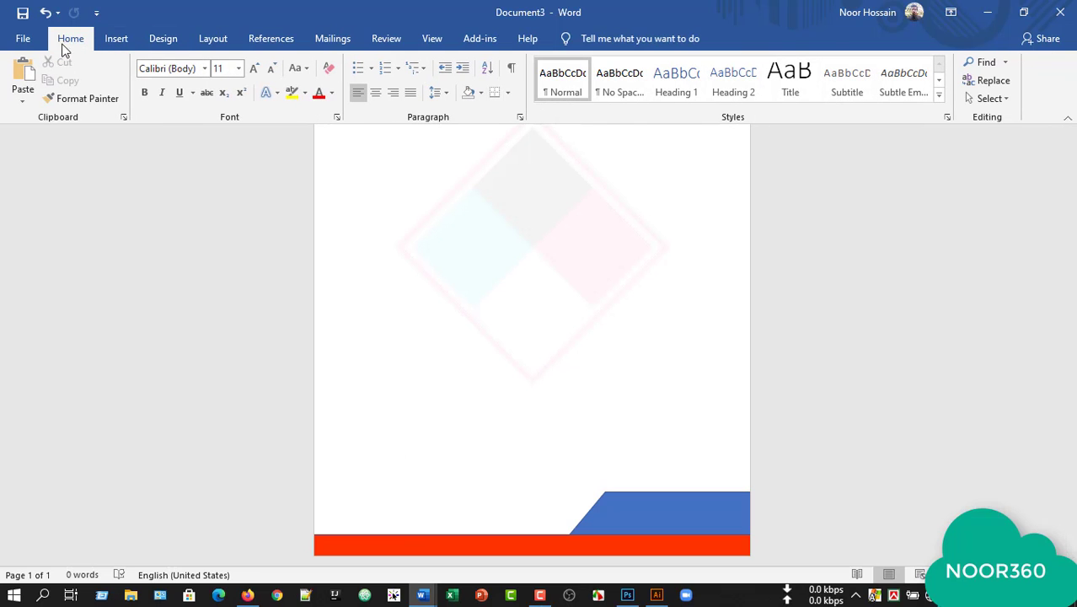
{"action": "left_click", "coordinate": [118, 42]}
{"action": "left_click", "coordinate": [812, 82]}
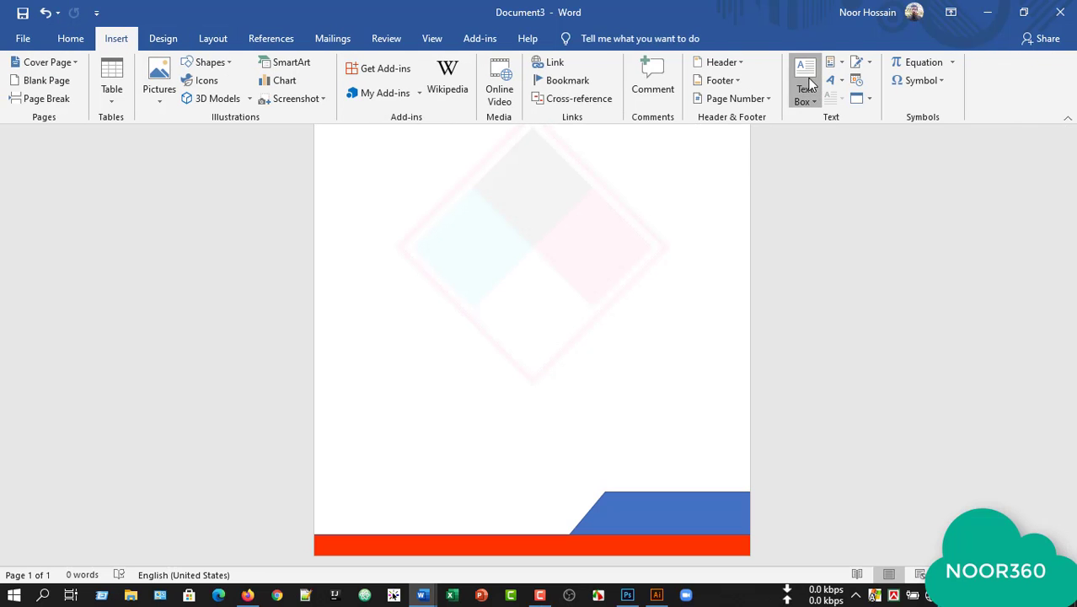
{"action": "left_click", "coordinate": [776, 205]}
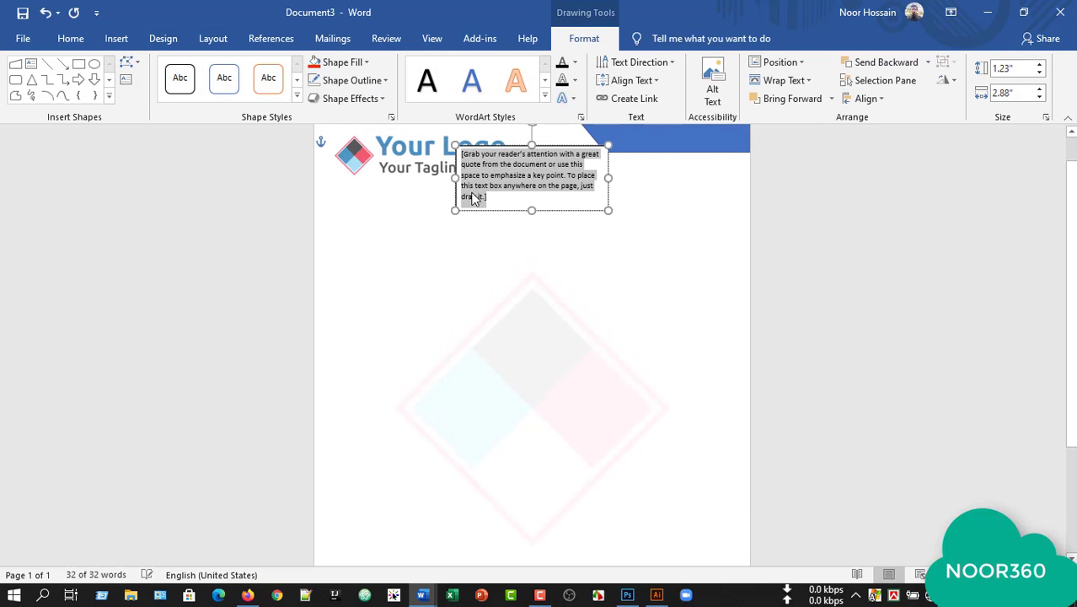
Step: Resize the text box to 0.96 by 3.9 inches and place it just above the red footer bar, beside the blue footer shape
{"action": "left_click_drag", "start_coordinate": [485, 152], "coordinate": [402, 372]}
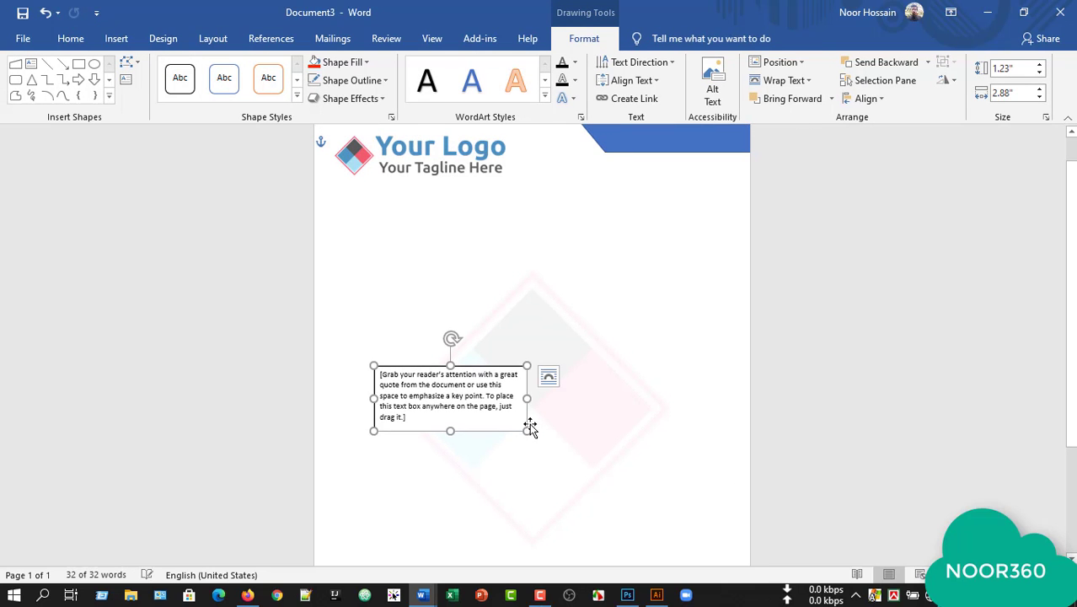
{"action": "left_click_drag", "start_coordinate": [526, 432], "coordinate": [580, 416]}
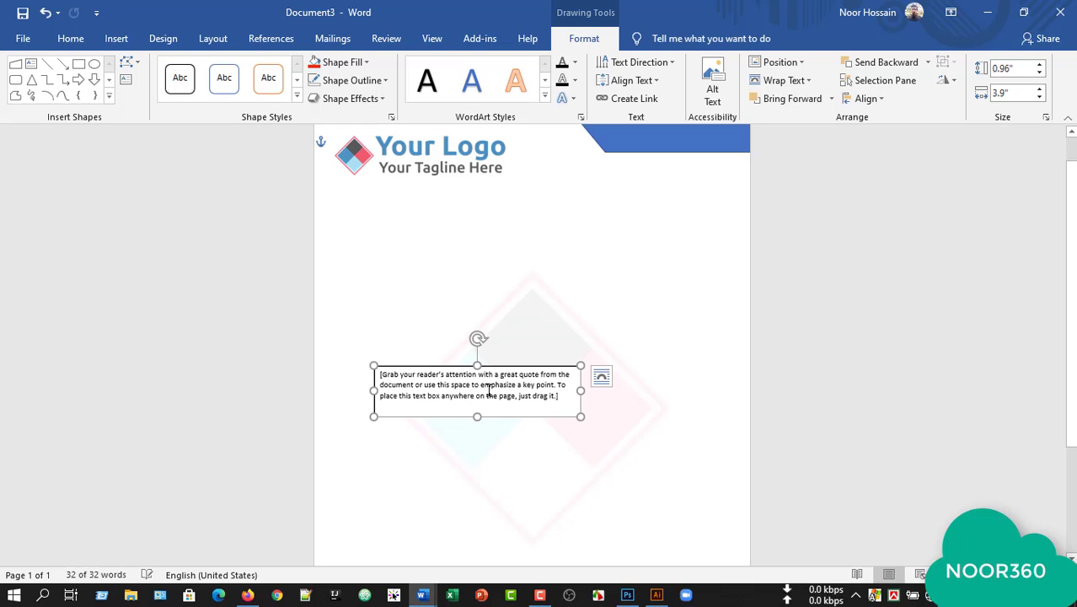
{"action": "scroll", "coordinate": [463, 381], "scroll_direction": "down", "scroll_amount": 3}
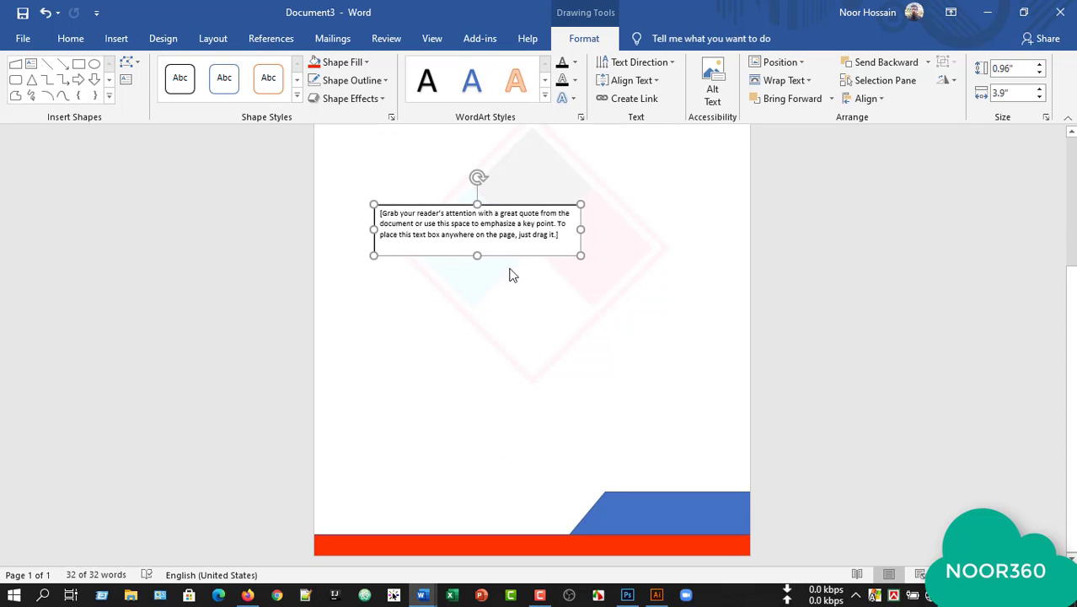
{"action": "left_click_drag", "start_coordinate": [517, 255], "coordinate": [478, 491]}
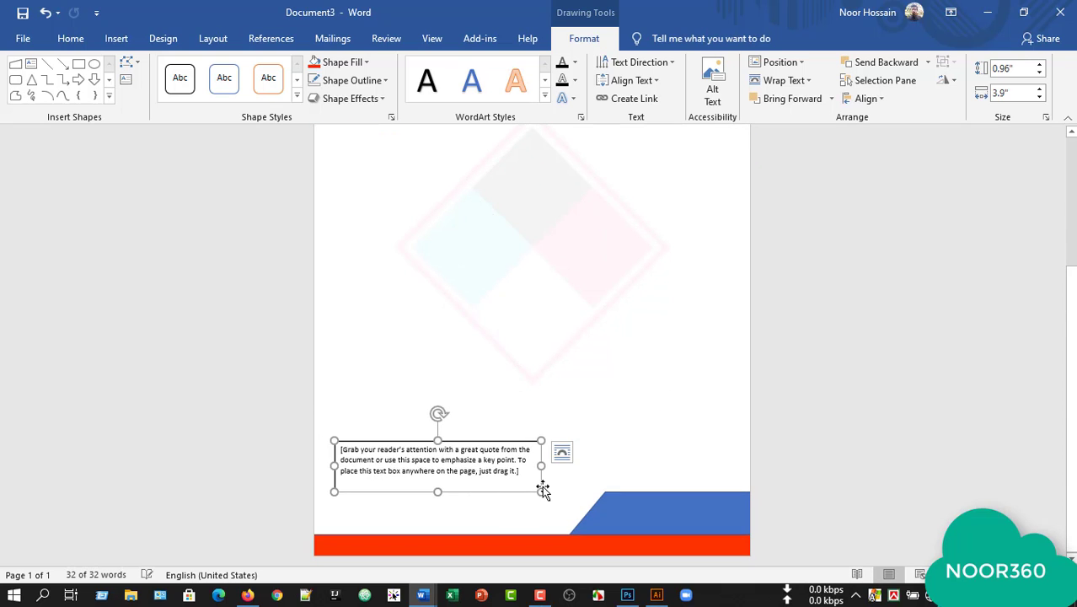
{"action": "scroll", "coordinate": [579, 459], "scroll_direction": "up", "scroll_amount": 3}
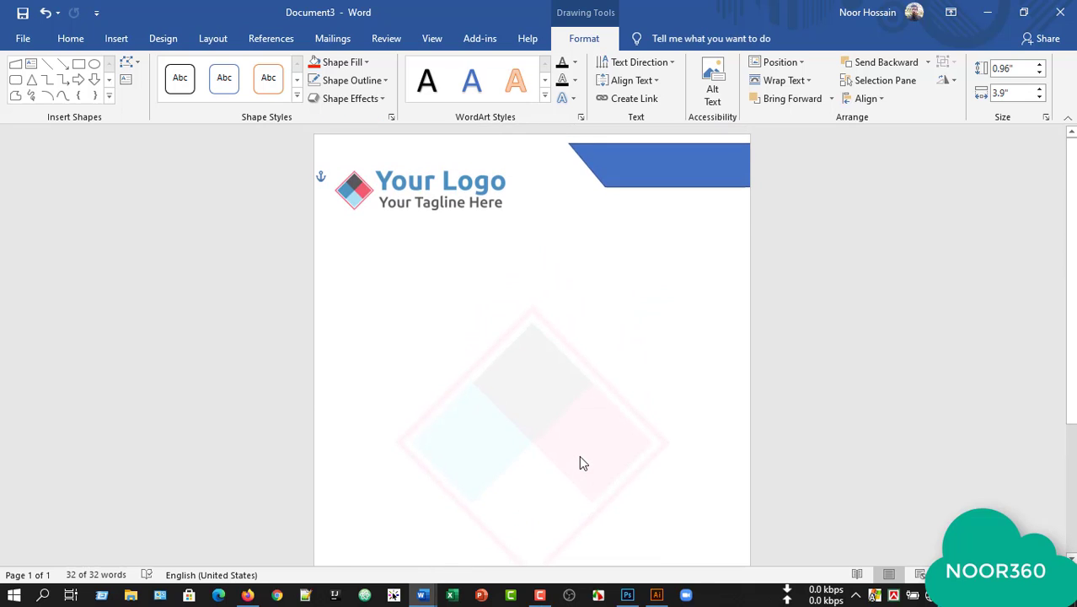
{"action": "scroll", "coordinate": [579, 455], "scroll_direction": "down", "scroll_amount": 3}
{"action": "scroll", "coordinate": [579, 455], "scroll_direction": "down", "scroll_amount": 1}
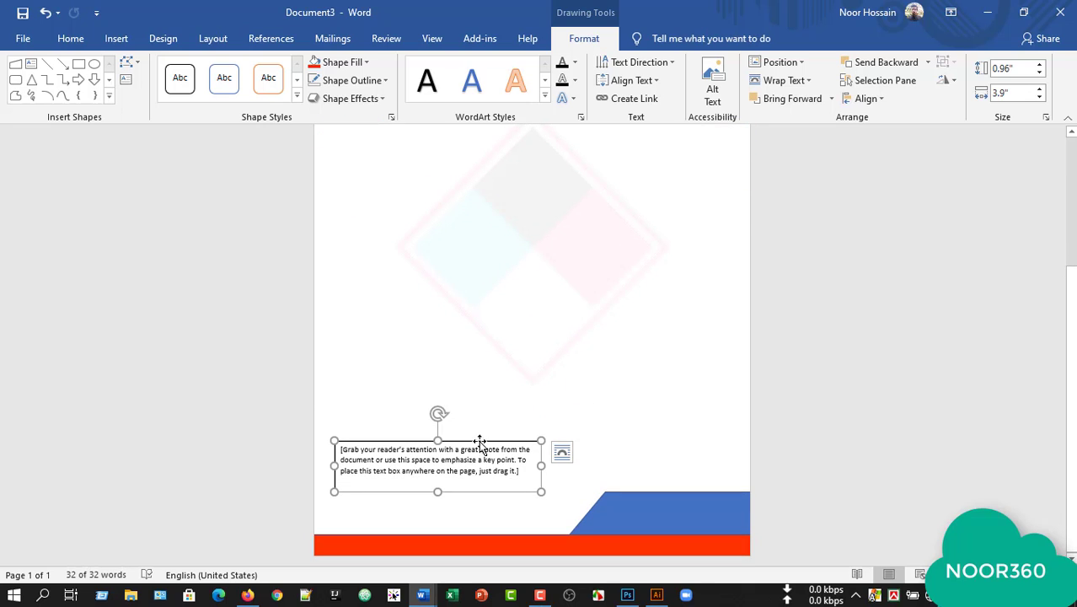
{"action": "left_click_drag", "start_coordinate": [480, 442], "coordinate": [474, 470]}
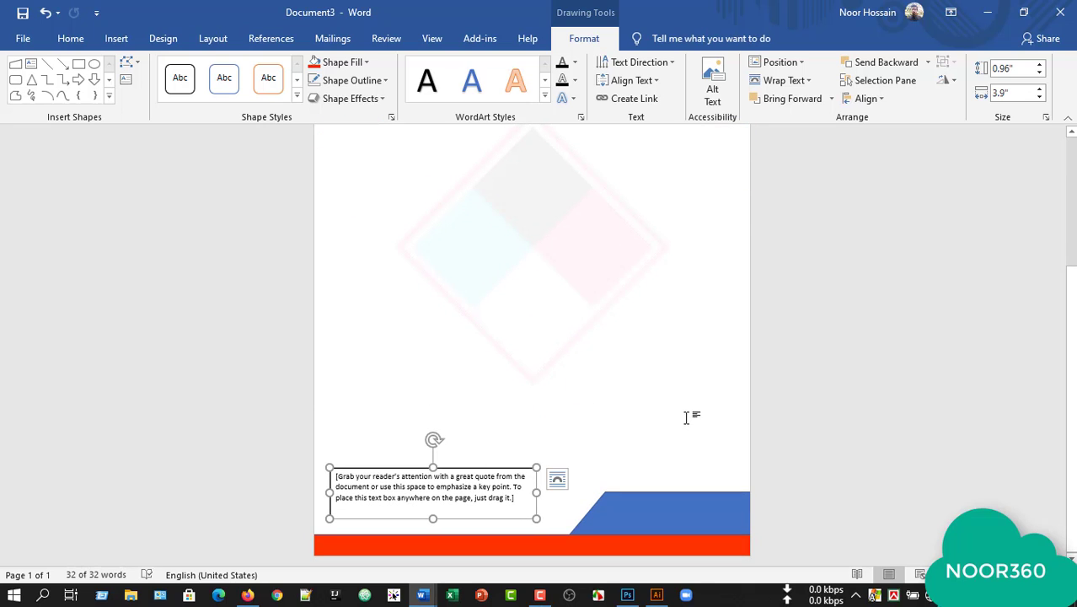
Step: Replace the text box placeholder with the company's street address, phone number and e-mail address on three separate lines
{"action": "left_click_drag", "start_coordinate": [391, 511], "coordinate": [338, 450]}
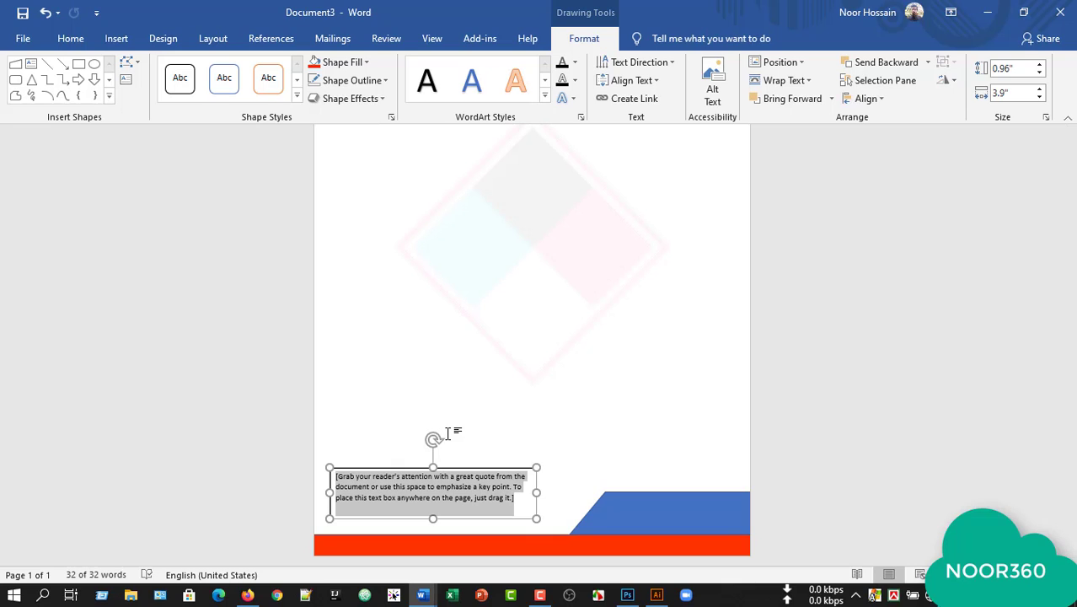
{"action": "type", "text": "26."}
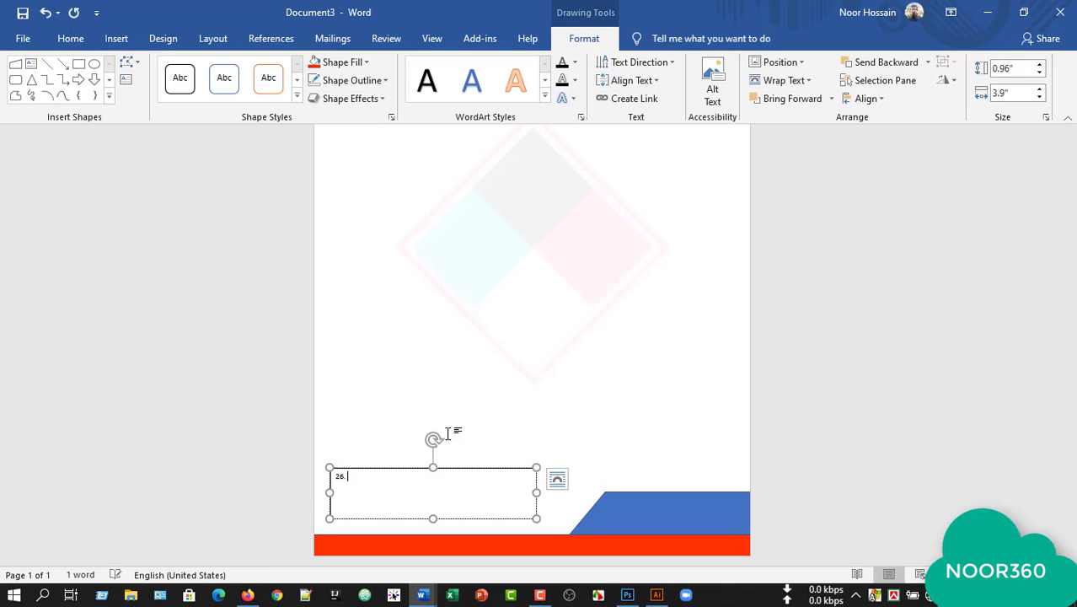
{"action": "type", "text": " abcd road, Dhaka-100"}
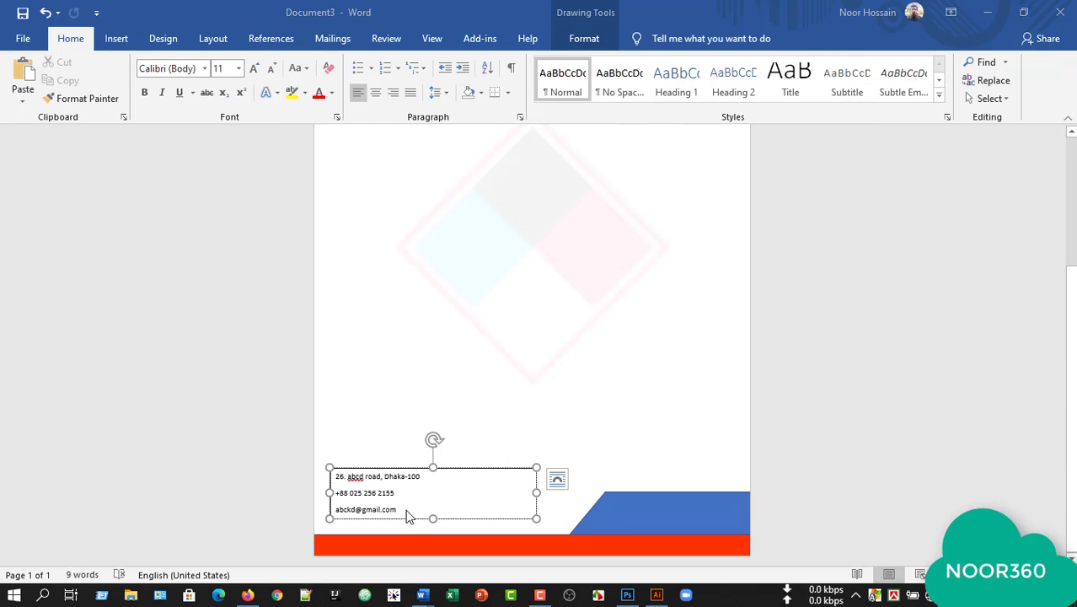
Step: Try 1.5 lines as the line spacing for all three contact lines in the footer text box
{"action": "left_click_drag", "start_coordinate": [368, 502], "coordinate": [320, 465]}
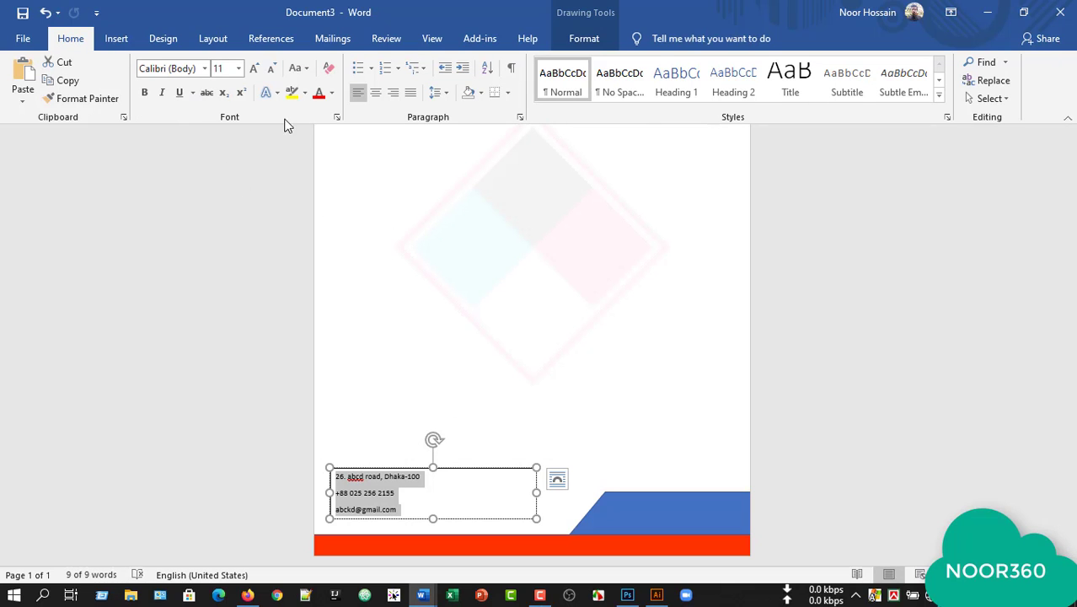
{"action": "left_click", "coordinate": [520, 118]}
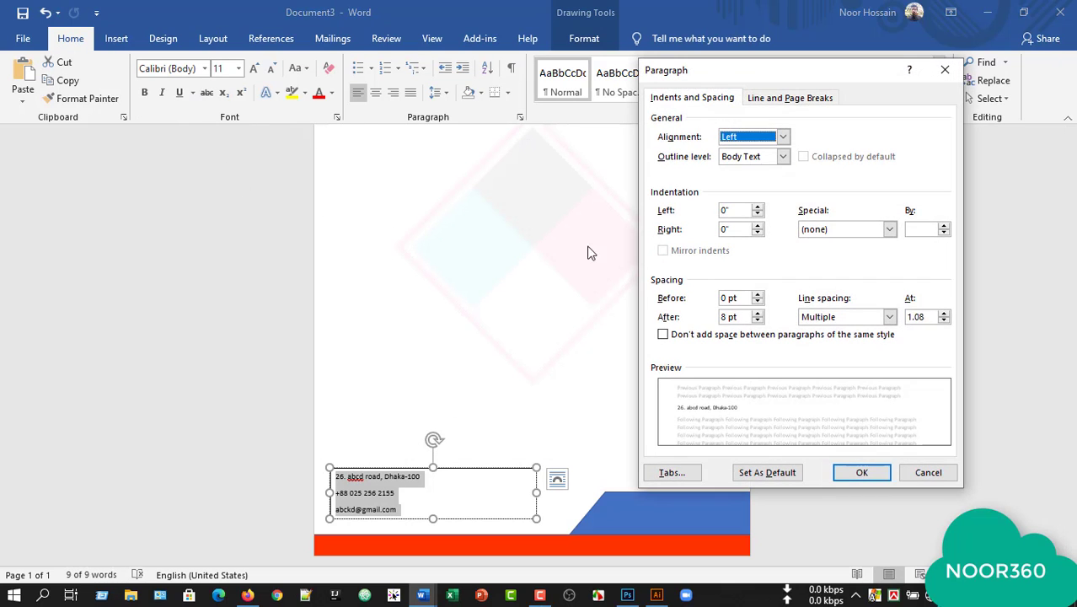
{"action": "left_click", "coordinate": [890, 317]}
{"action": "left_click", "coordinate": [839, 346]}
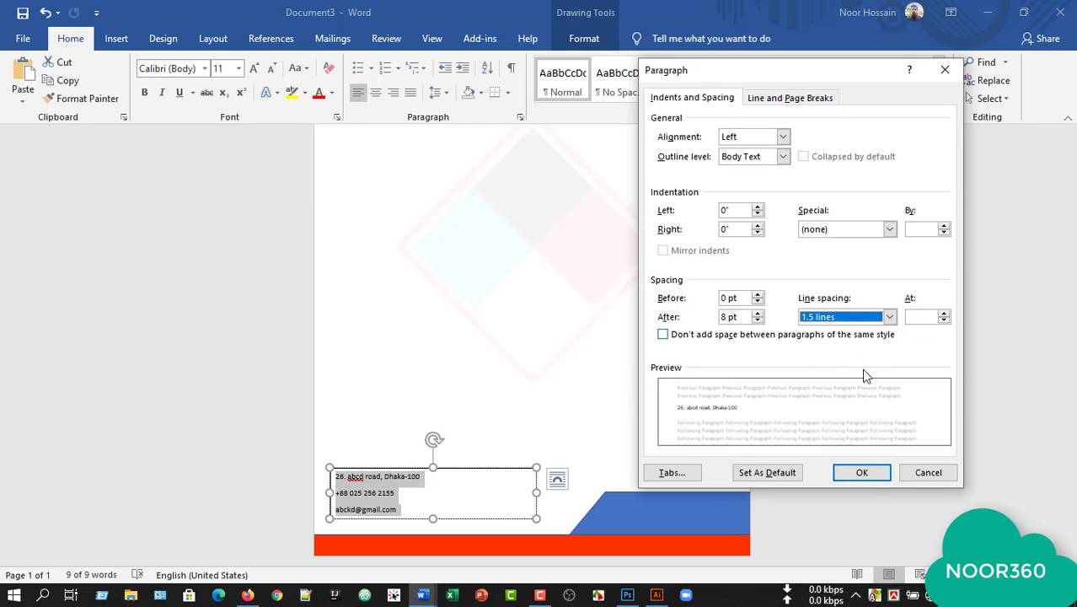
{"action": "left_click", "coordinate": [862, 474]}
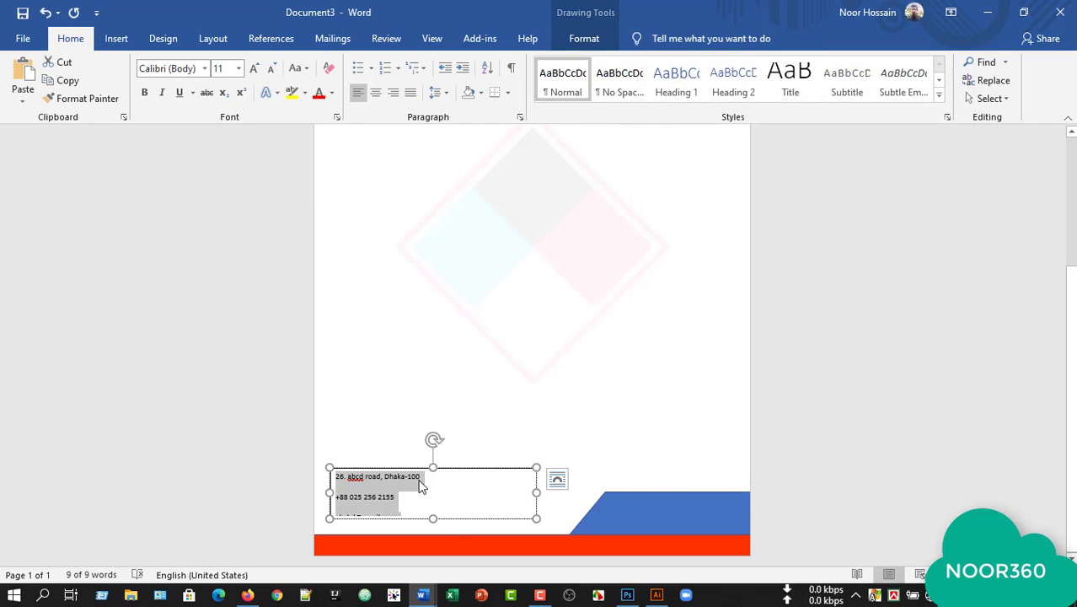
Step: Set the line spacing of the three contact lines to Single
{"action": "left_click", "coordinate": [520, 118]}
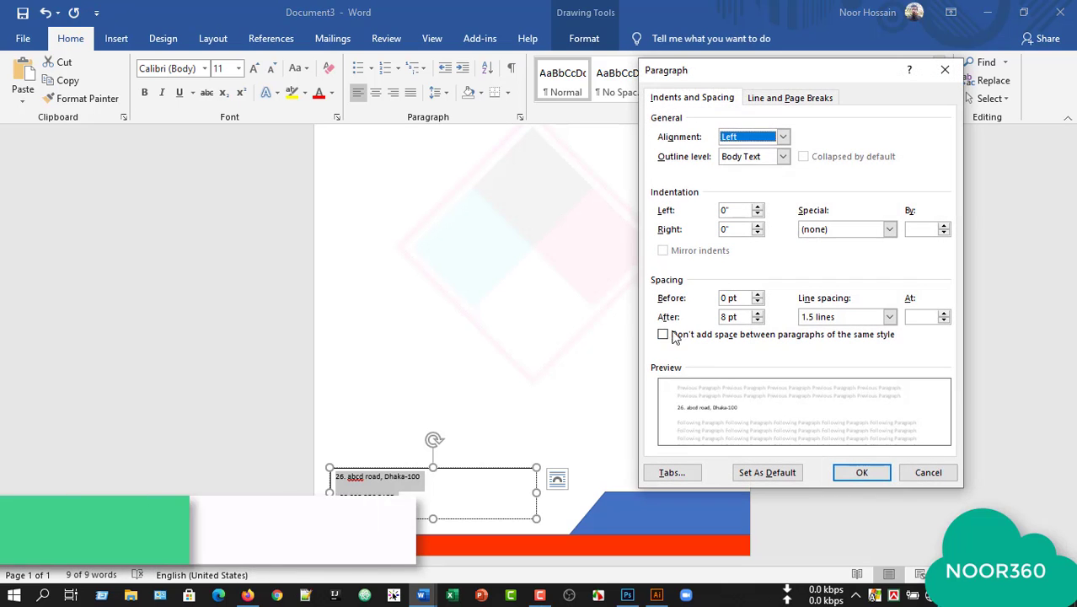
{"action": "left_click", "coordinate": [889, 317]}
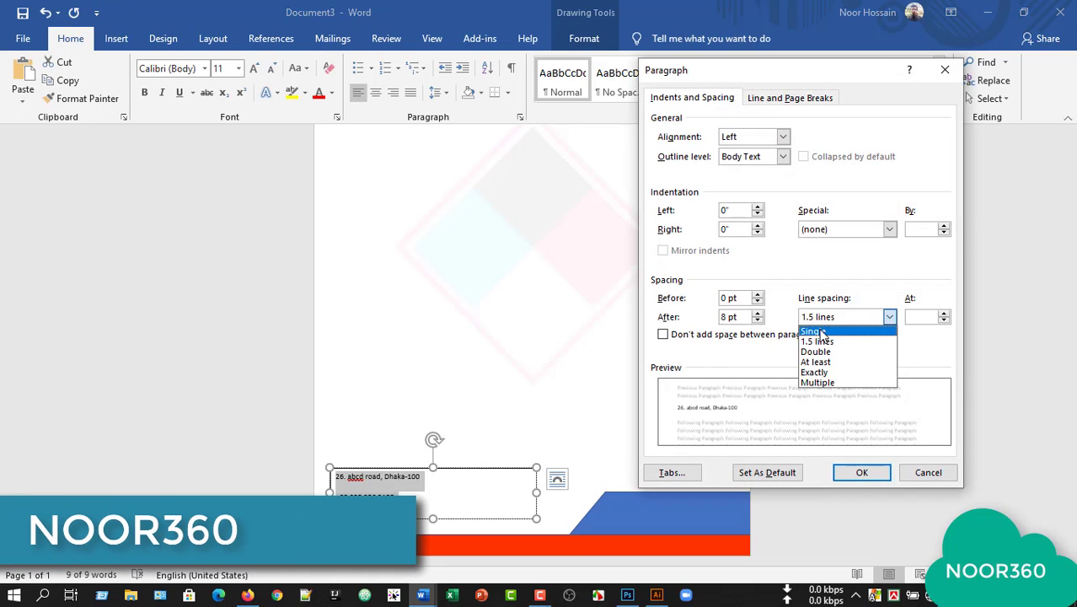
{"action": "left_click", "coordinate": [826, 335]}
{"action": "left_click", "coordinate": [861, 473]}
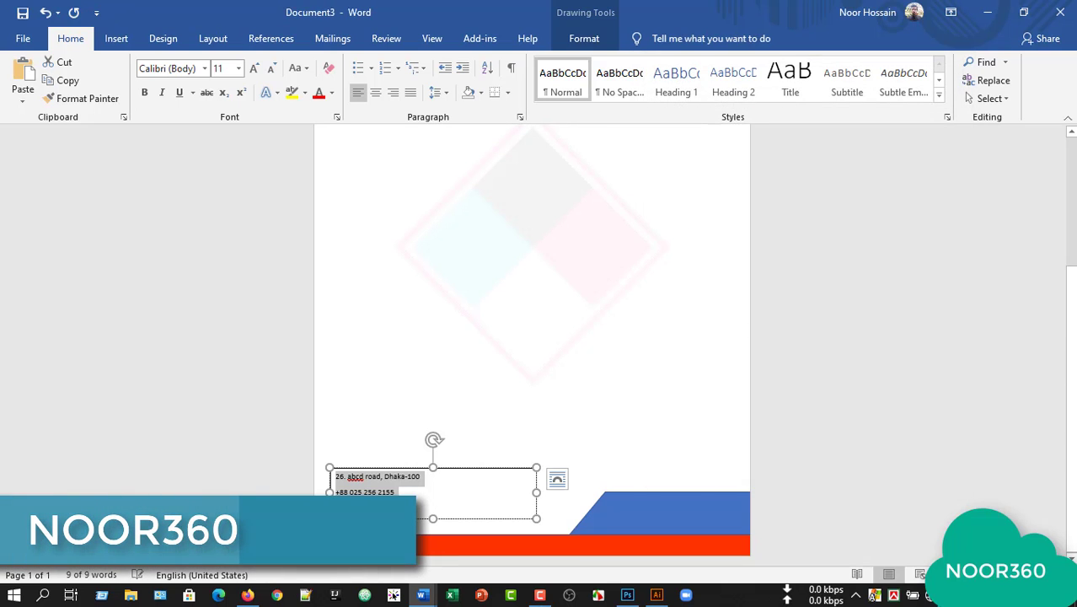
Step: Reduce the paragraph spacing after each of the three contact lines to 0 pt
{"action": "left_click", "coordinate": [117, 39]}
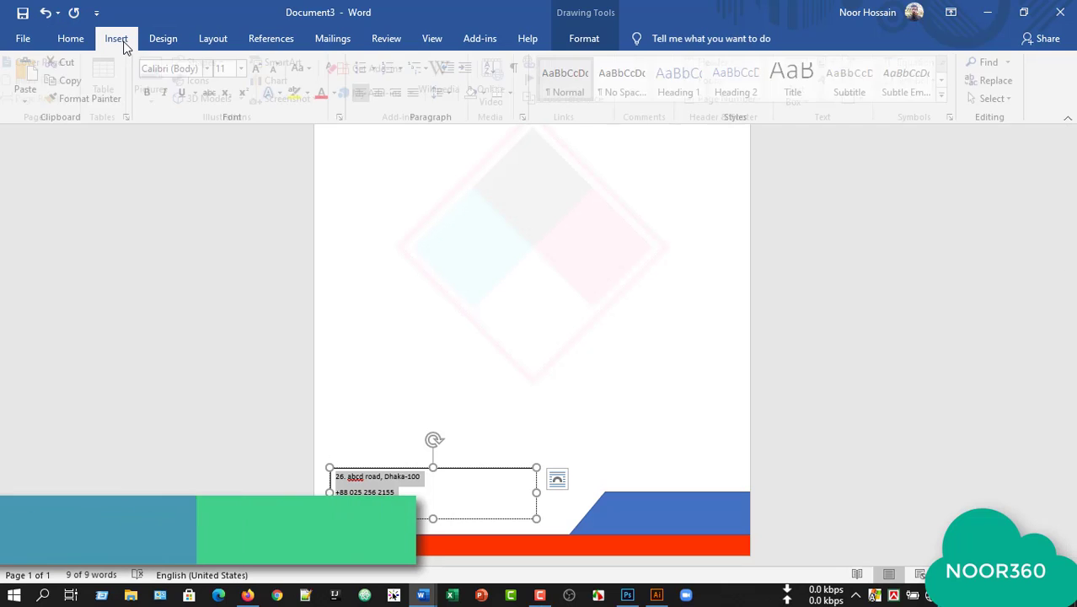
{"action": "left_click", "coordinate": [212, 39]}
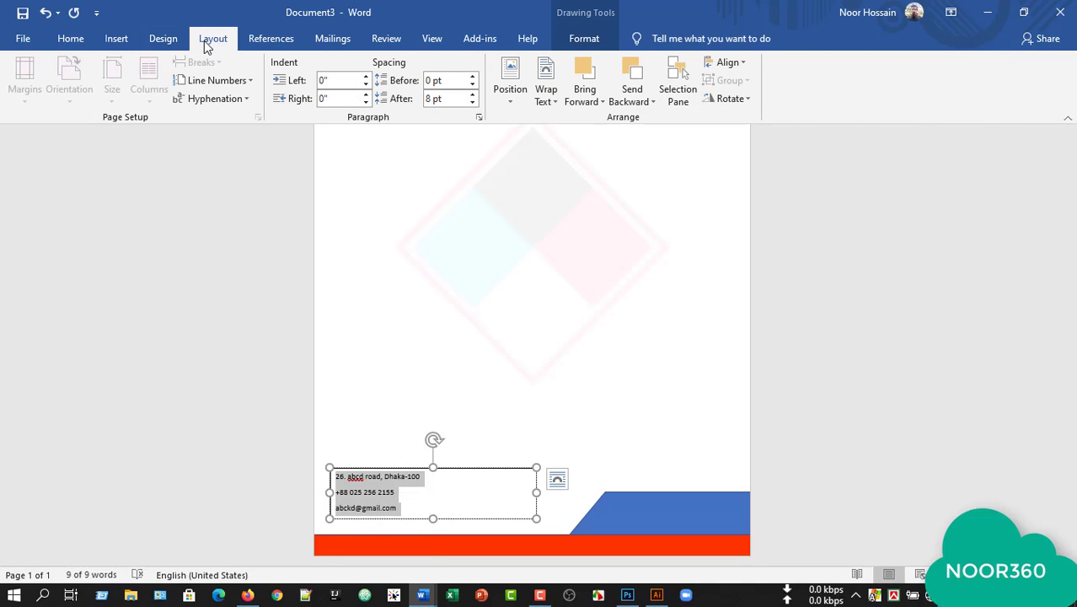
{"action": "left_click", "coordinate": [472, 102]}
{"action": "left_click", "coordinate": [472, 102]}
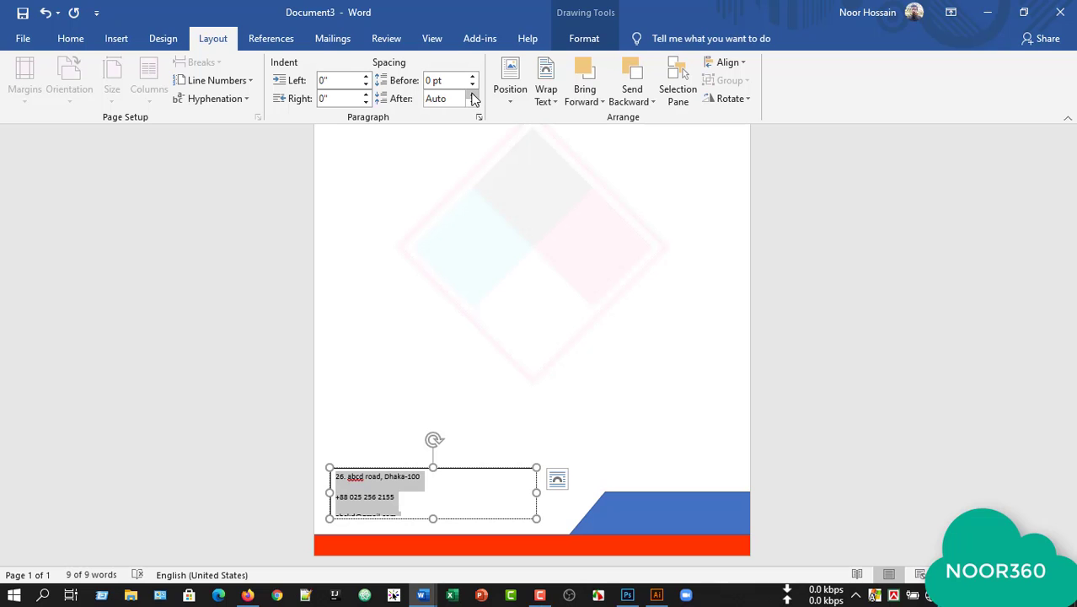
{"action": "left_click", "coordinate": [472, 102]}
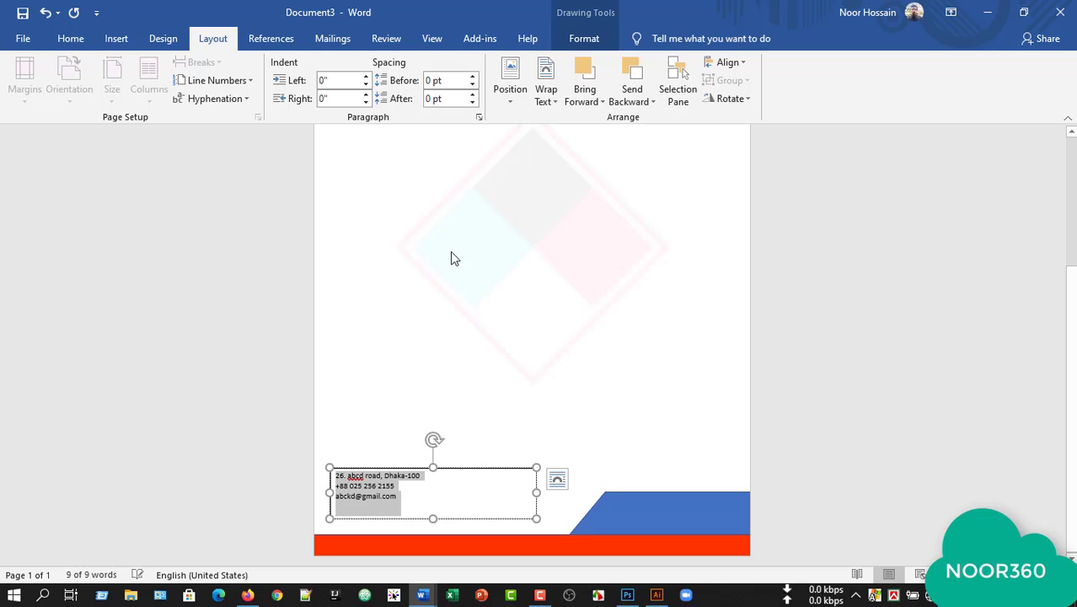
Step: Set the line spacing of the footer contact lines to 1.5 lines
{"action": "left_click", "coordinate": [71, 39]}
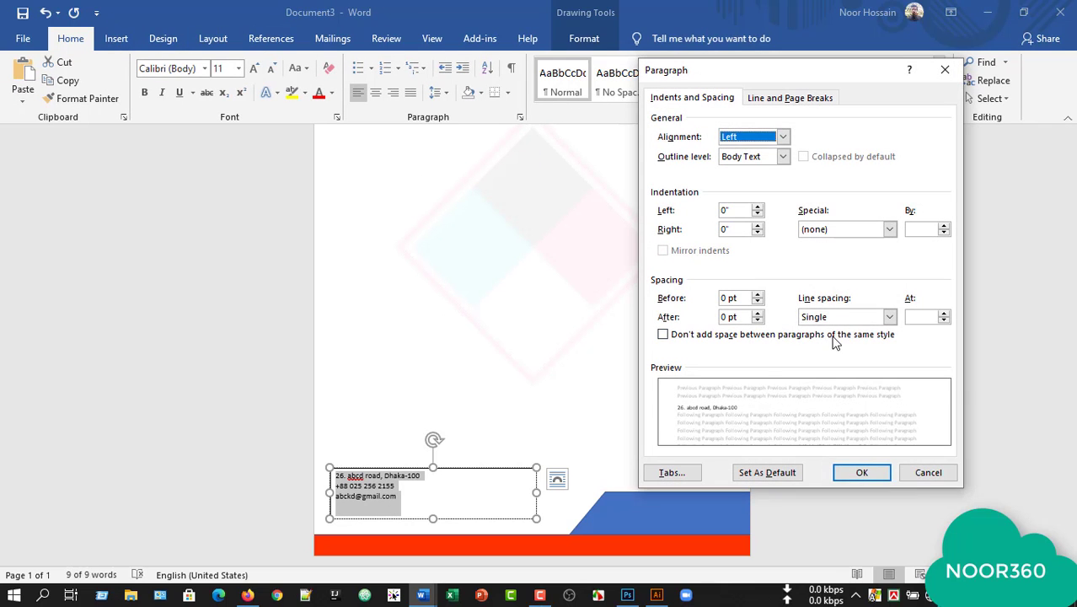
{"action": "left_click", "coordinate": [889, 316]}
{"action": "left_click", "coordinate": [822, 339]}
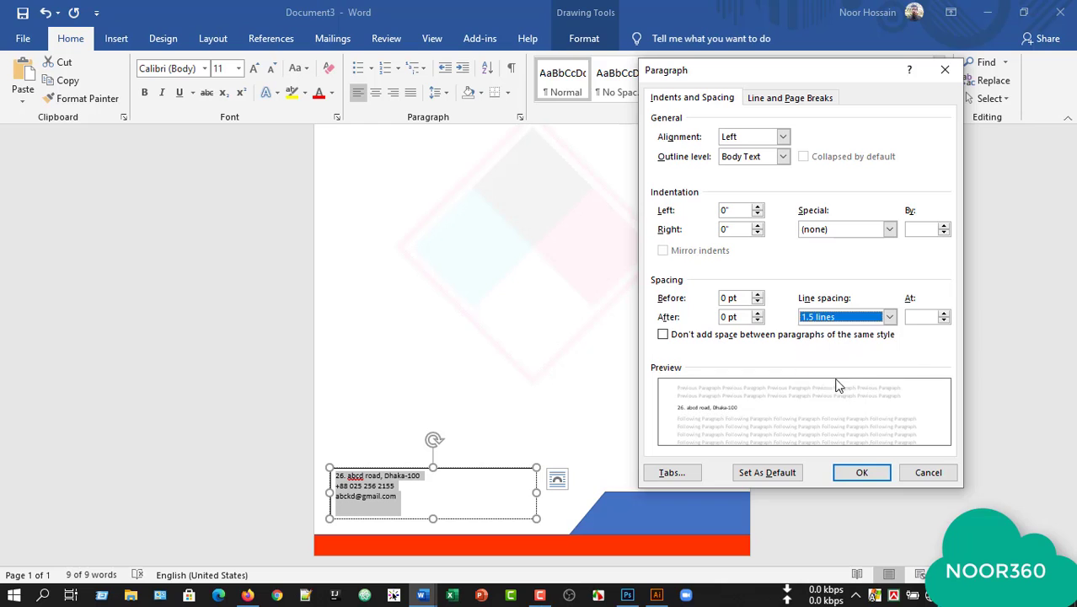
{"action": "left_click", "coordinate": [862, 472]}
Step: Shift the contact text box slightly to the right so its left edge lines up with the logo
{"action": "left_click", "coordinate": [433, 512]}
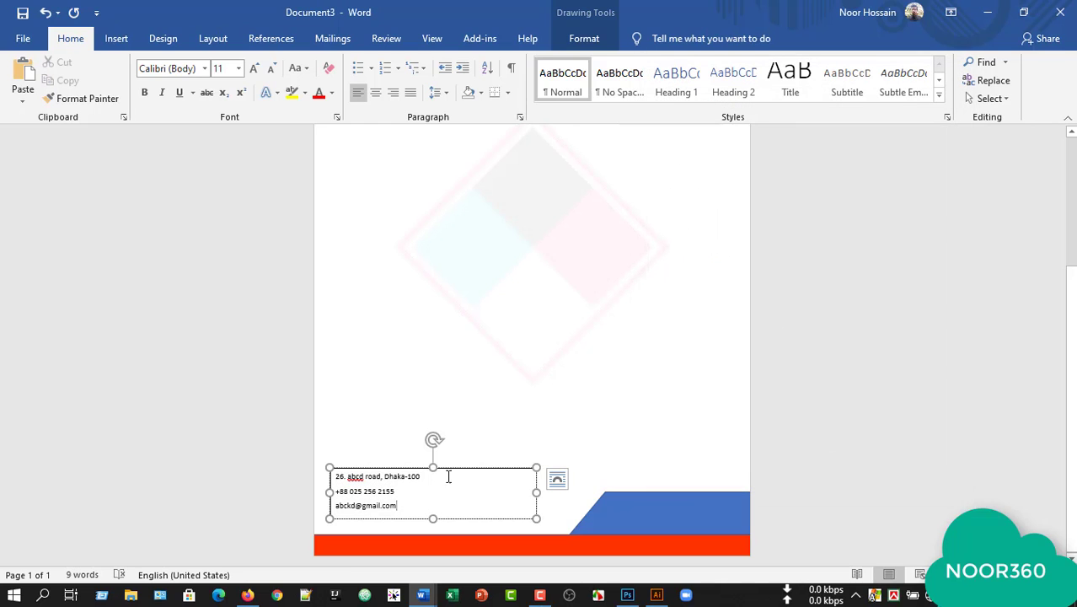
{"action": "left_click_drag", "start_coordinate": [456, 469], "coordinate": [457, 475]}
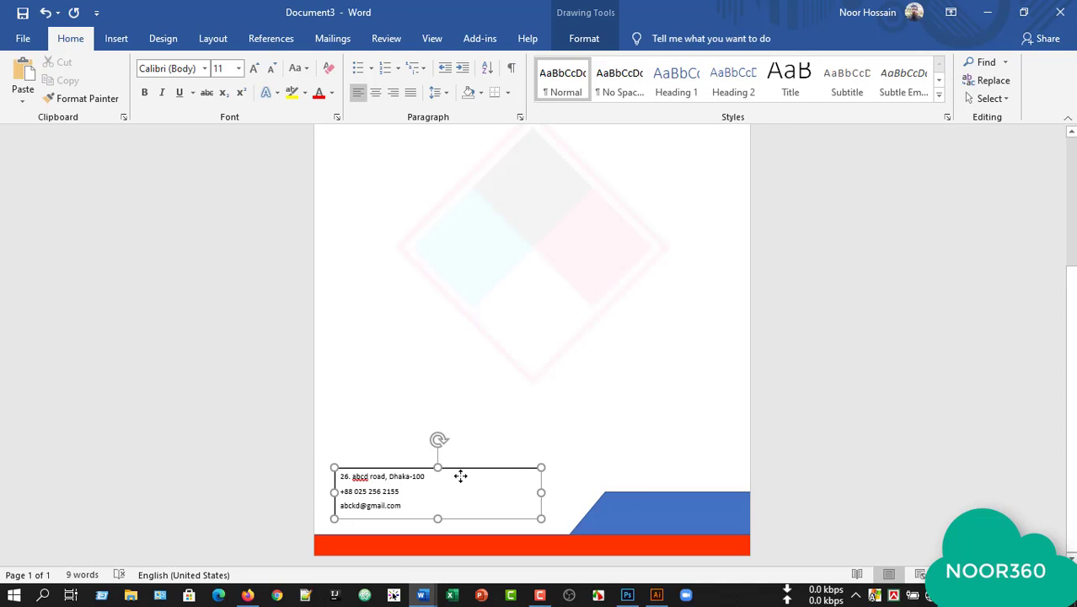
{"action": "scroll", "coordinate": [490, 458], "scroll_direction": "up", "scroll_amount": 3}
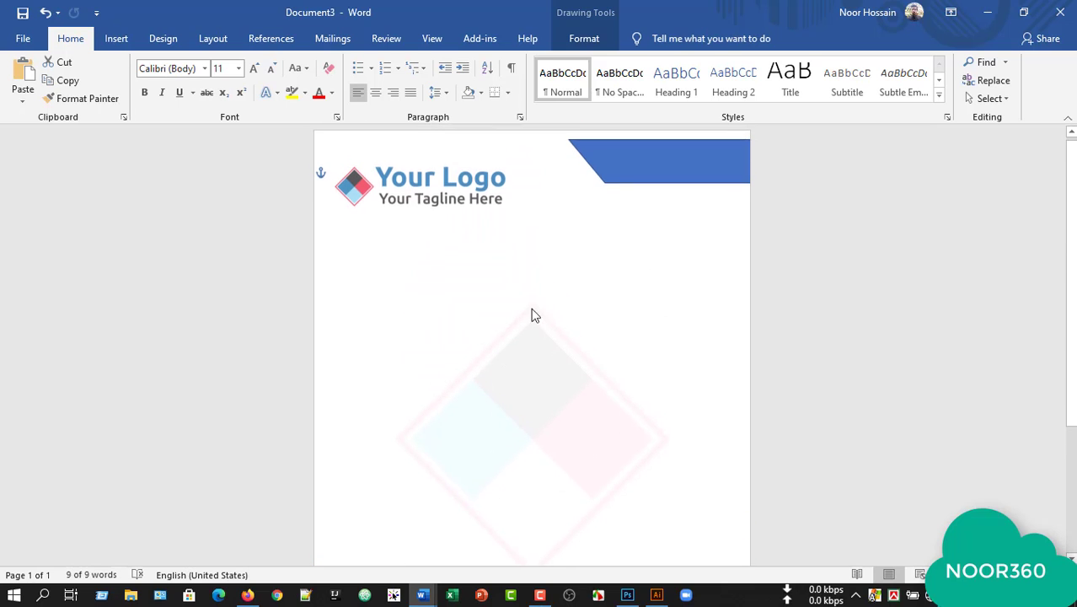
Step: Move the logo, both blue corner shapes and the red footer bar up together until the upper blue shape meets the page's top edge
{"action": "left_click", "coordinate": [452, 186]}
{"action": "left_click", "coordinate": [625, 180], "text": "shift"}
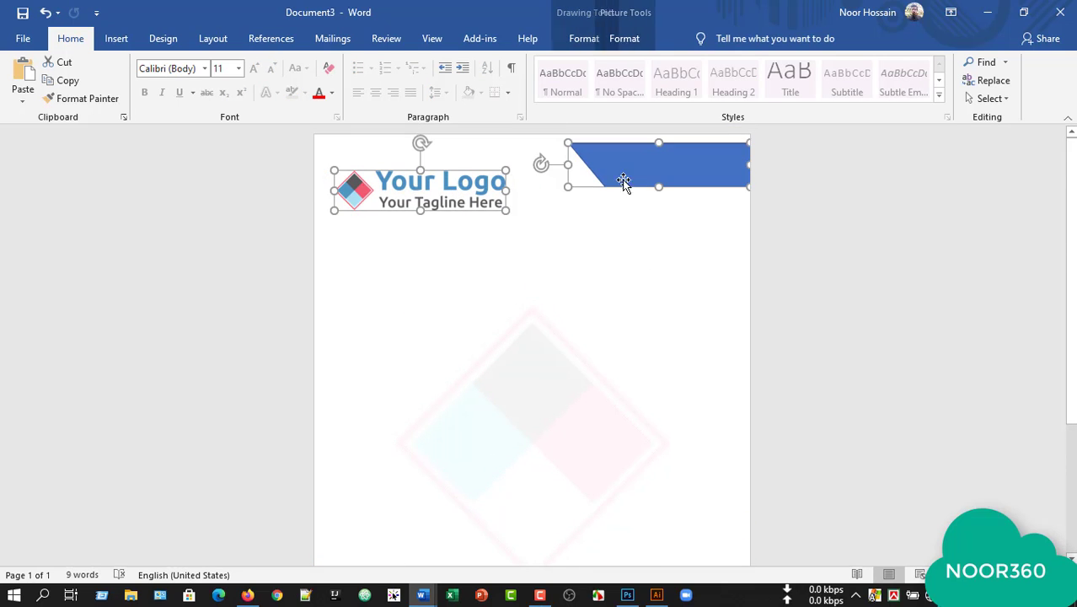
{"action": "scroll", "coordinate": [533, 378], "scroll_direction": "down", "scroll_amount": 4}
{"action": "left_click", "coordinate": [637, 521]}
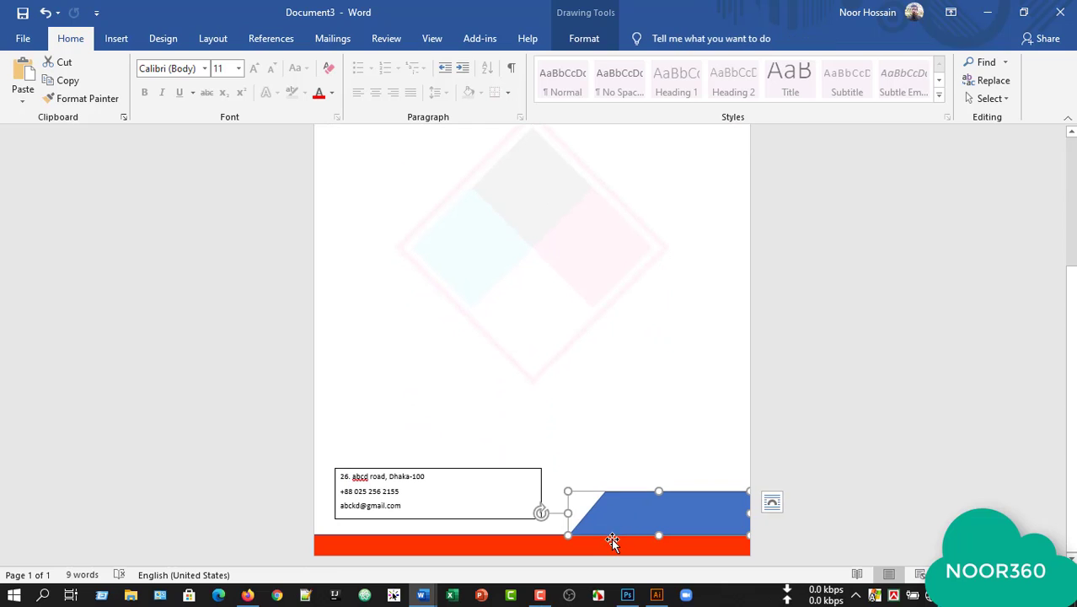
{"action": "scroll", "coordinate": [596, 549], "scroll_direction": "up", "scroll_amount": 4}
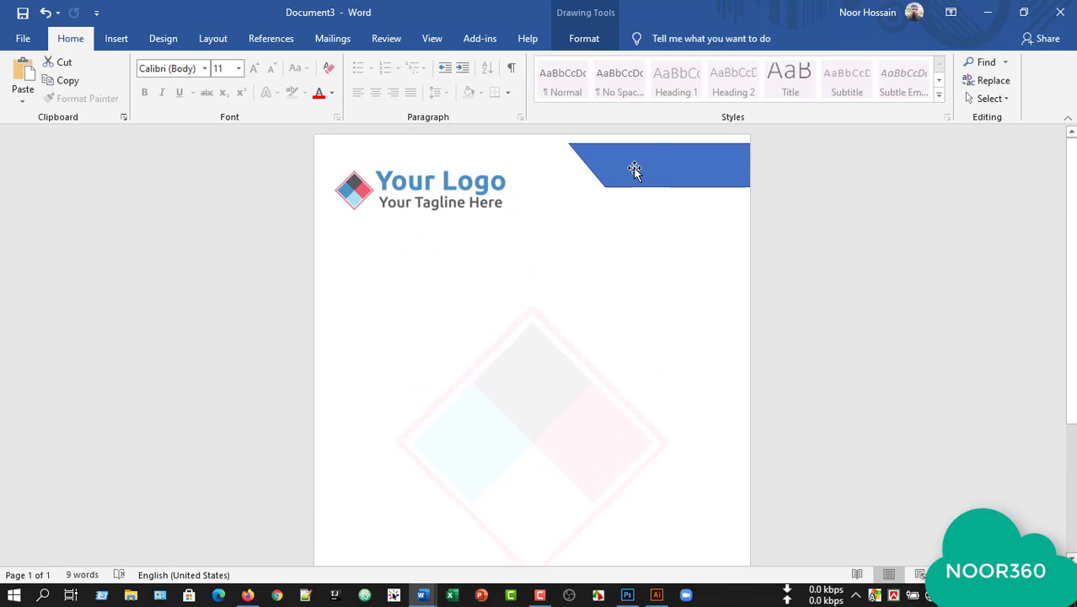
{"action": "left_click", "coordinate": [637, 169]}
{"action": "left_click", "coordinate": [469, 186], "text": "shift"}
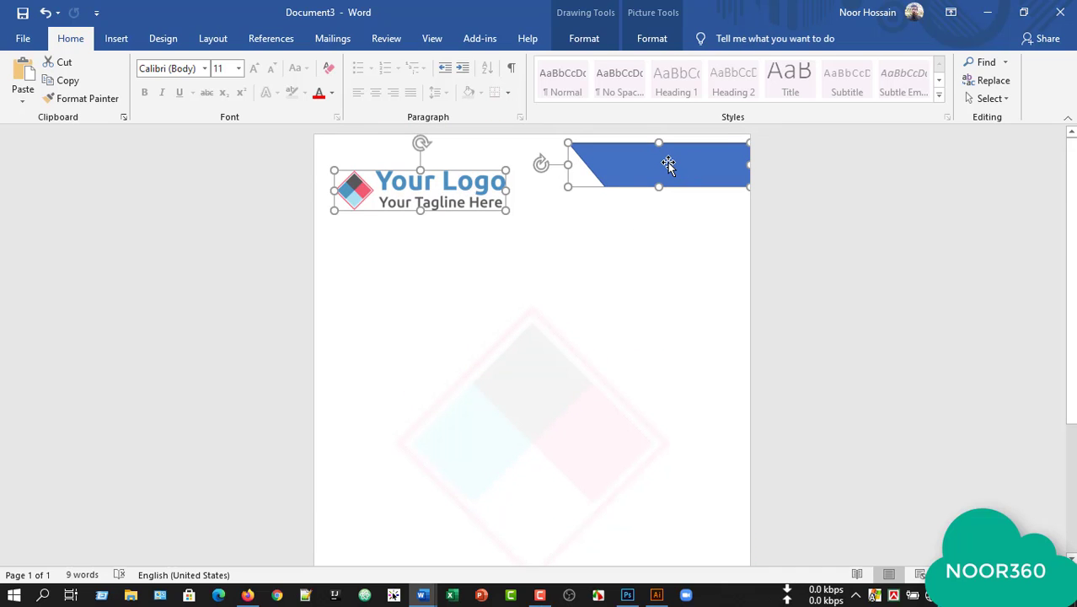
{"action": "left_click_drag", "start_coordinate": [668, 165], "coordinate": [666, 154]}
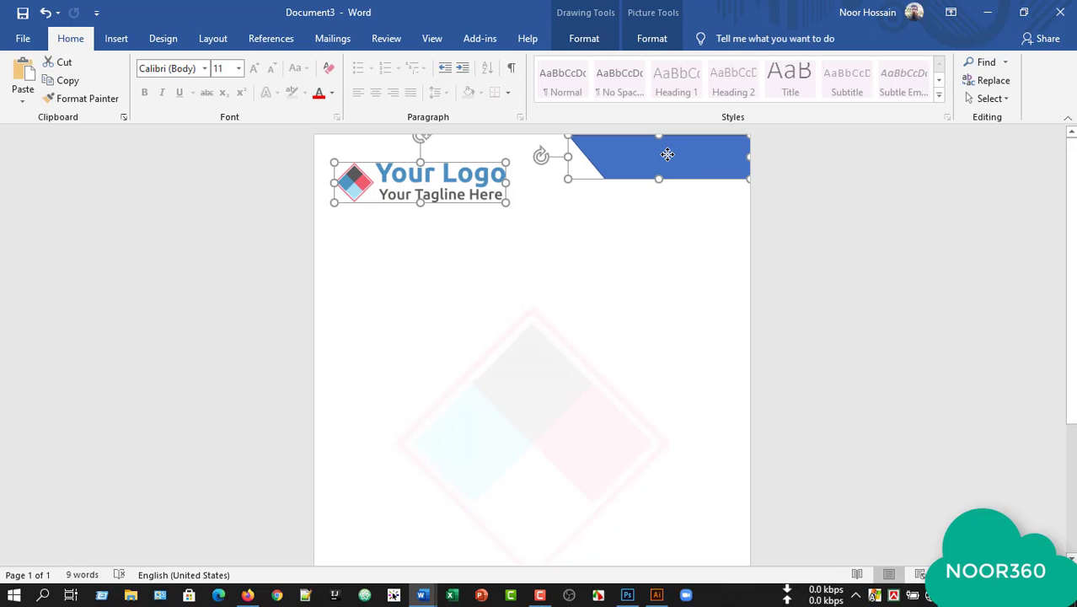
{"action": "scroll", "coordinate": [627, 374], "scroll_direction": "down", "scroll_amount": 5}
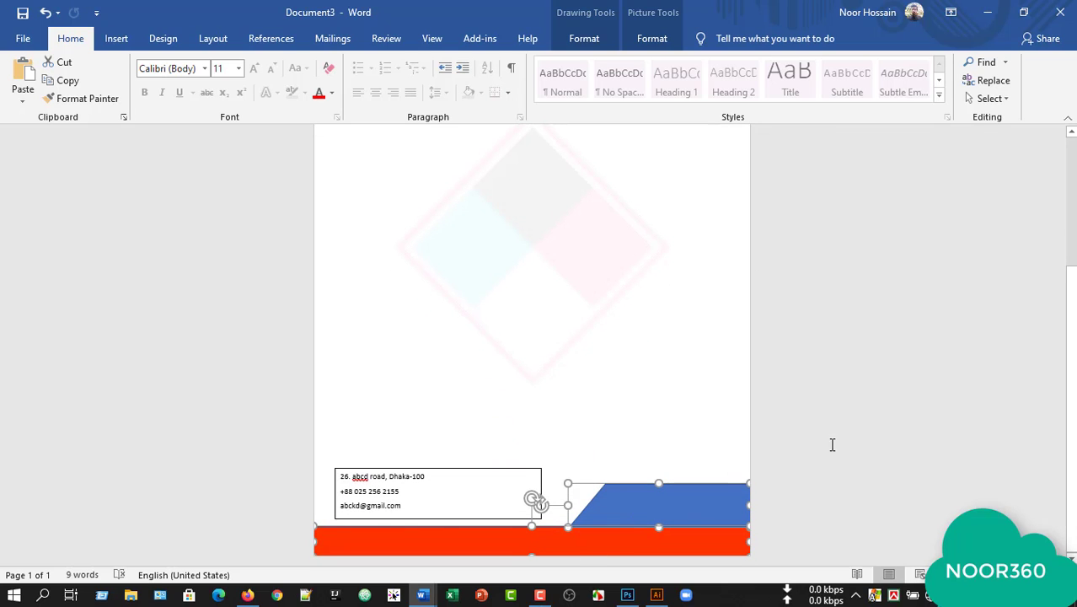
{"action": "left_click", "coordinate": [570, 315]}
{"action": "scroll", "coordinate": [628, 363], "scroll_direction": "up", "scroll_amount": 5}
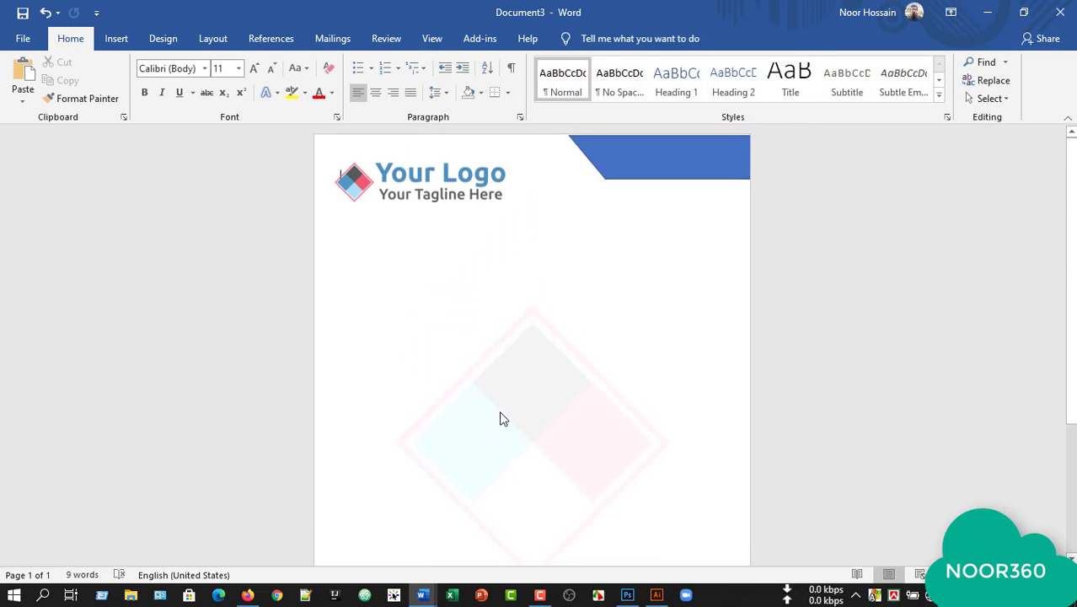
Step: Select the contact text box, red footer bar and both blue corner shapes together, and bring up their shape formatting options
{"action": "scroll", "coordinate": [469, 343], "scroll_direction": "down", "scroll_amount": 5}
{"action": "left_click", "coordinate": [471, 469]}
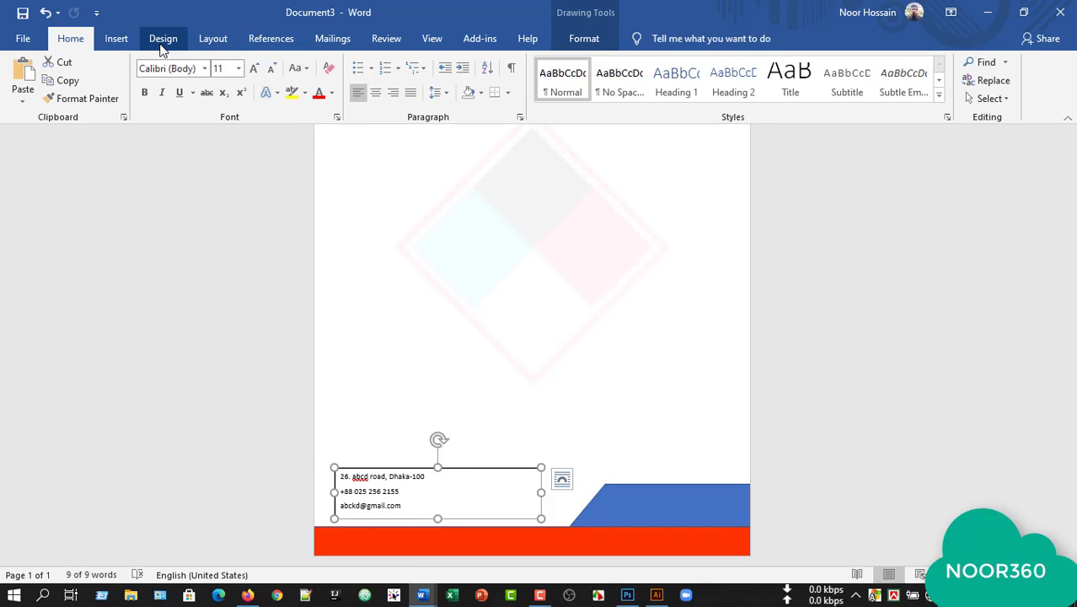
{"action": "left_click", "coordinate": [632, 512]}
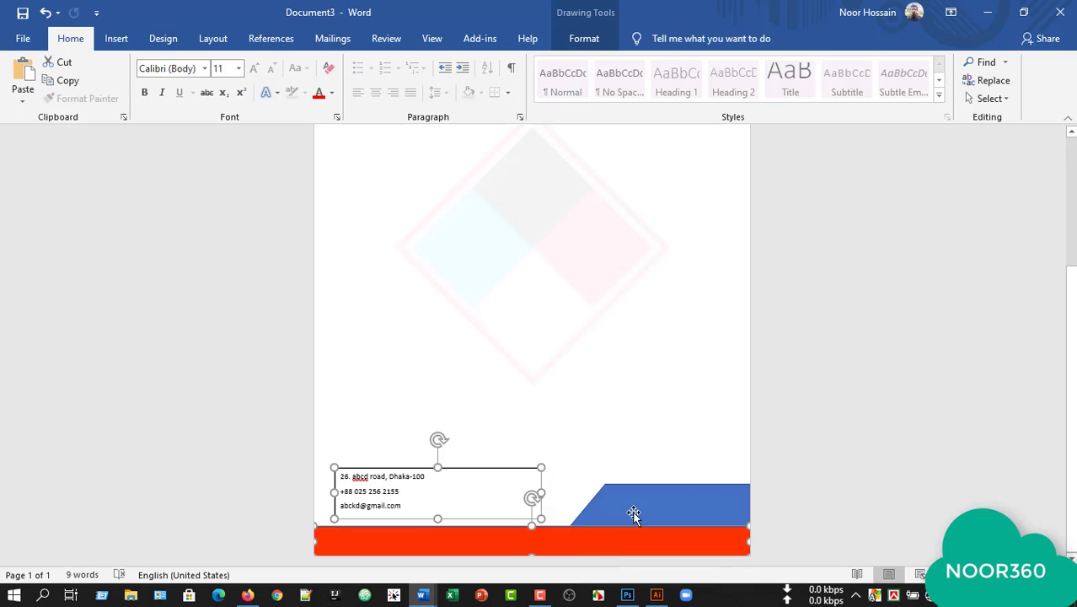
{"action": "scroll", "coordinate": [573, 421], "scroll_direction": "up", "scroll_amount": 4}
{"action": "left_click", "coordinate": [653, 166], "text": "shift"}
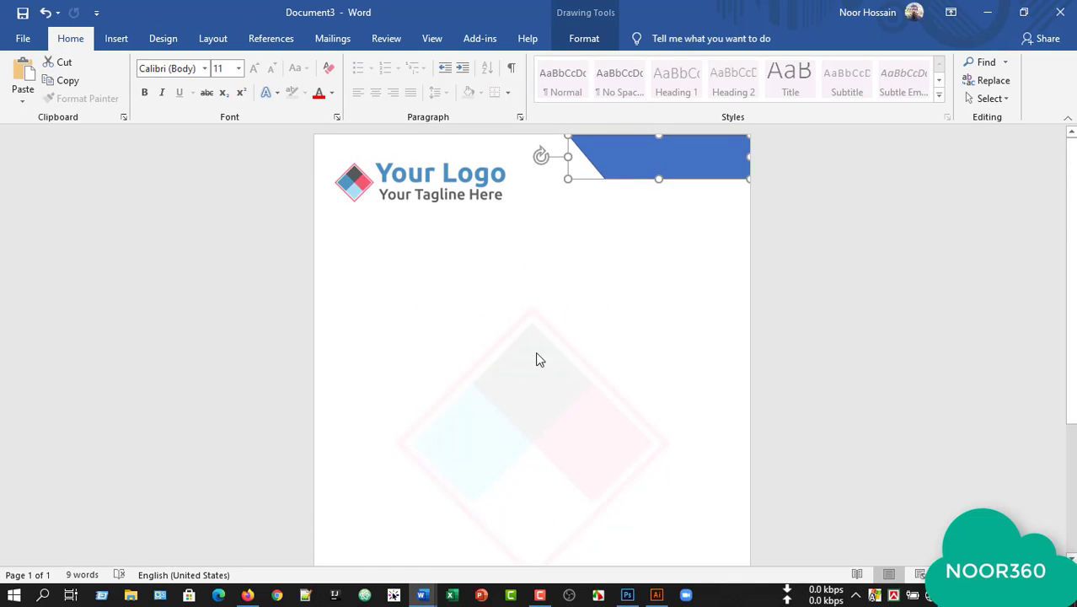
{"action": "scroll", "coordinate": [577, 436], "scroll_direction": "down", "scroll_amount": 6}
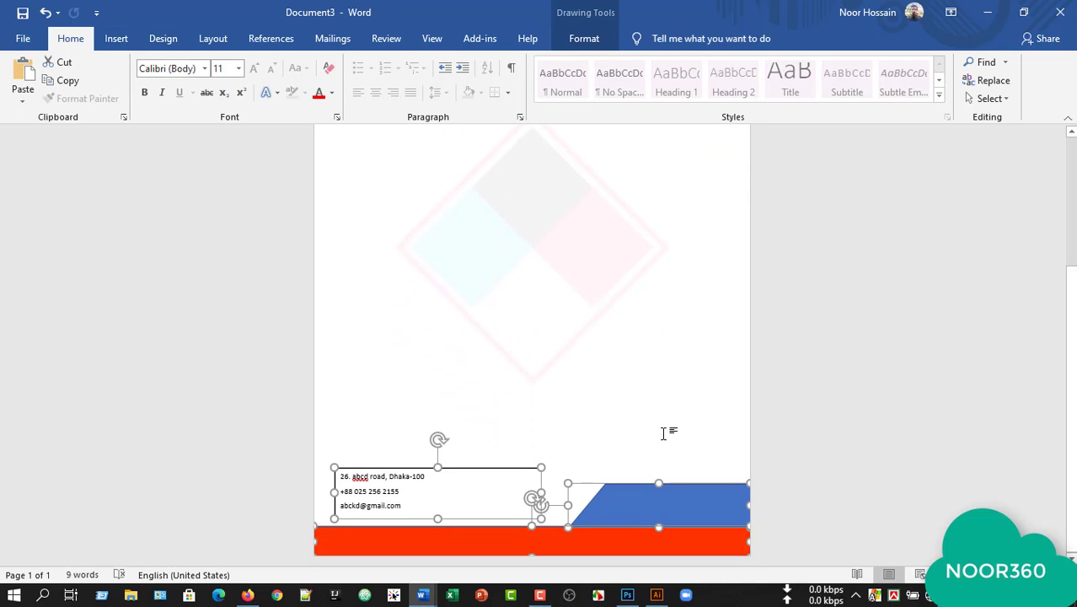
{"action": "double_click", "coordinate": [627, 509]}
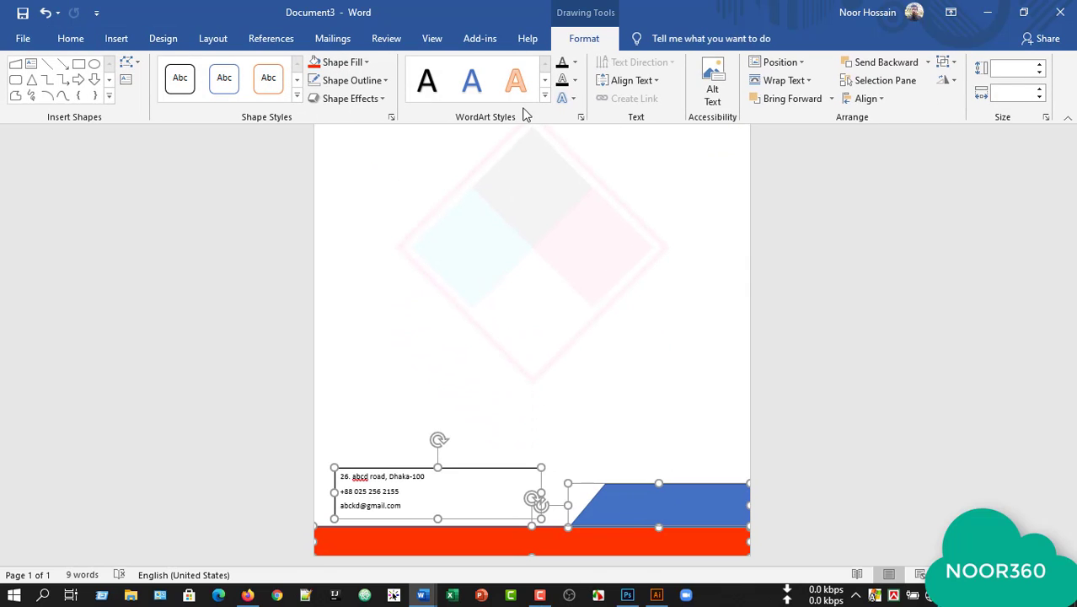